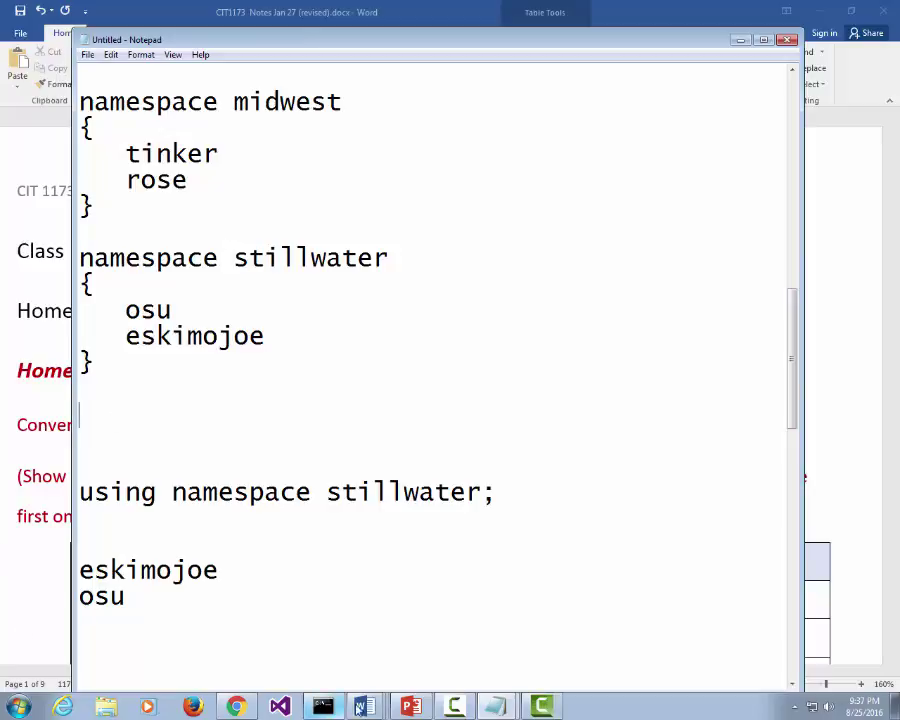
Step: Return to the CIT1173 course page and open its Dropbox folders
{"action": "left_click", "coordinate": [237, 707]}
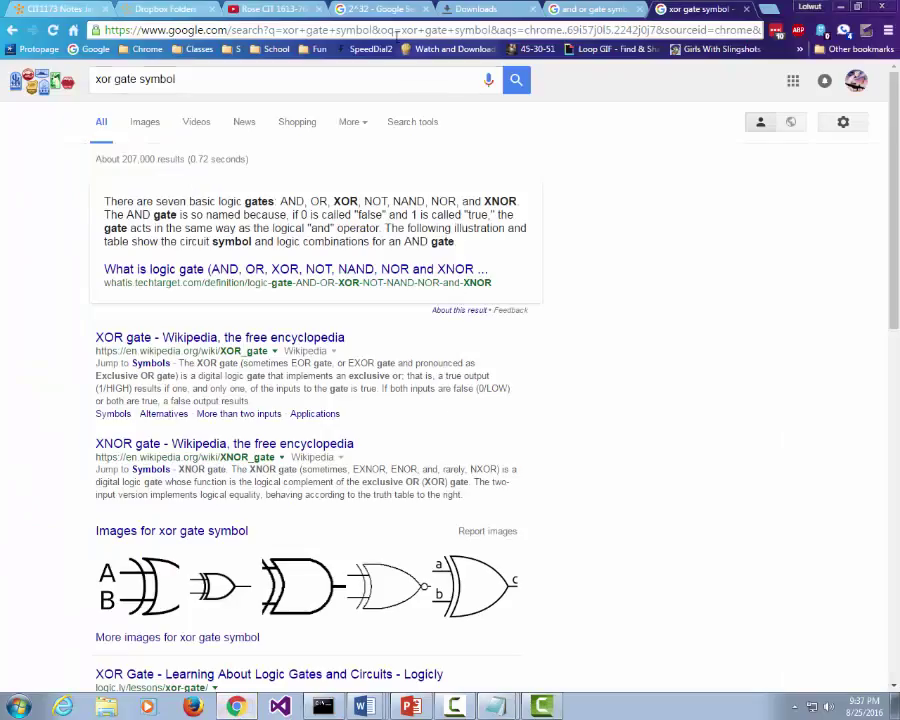
{"action": "left_click", "coordinate": [40, 7]}
{"action": "scroll", "coordinate": [436, 181], "scroll_direction": "up", "scroll_amount": 3}
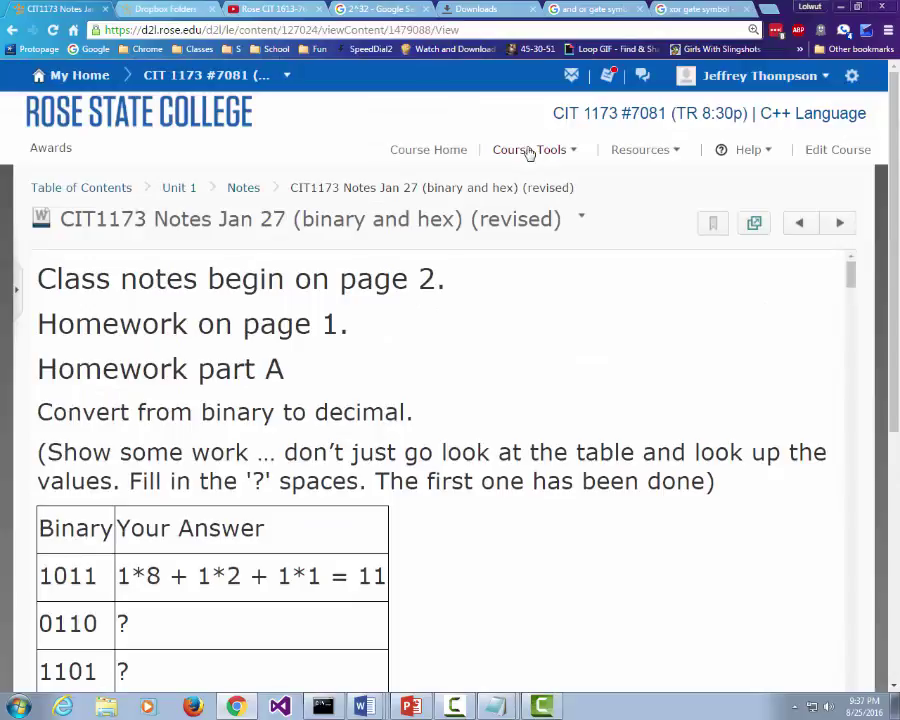
{"action": "left_click", "coordinate": [530, 150]}
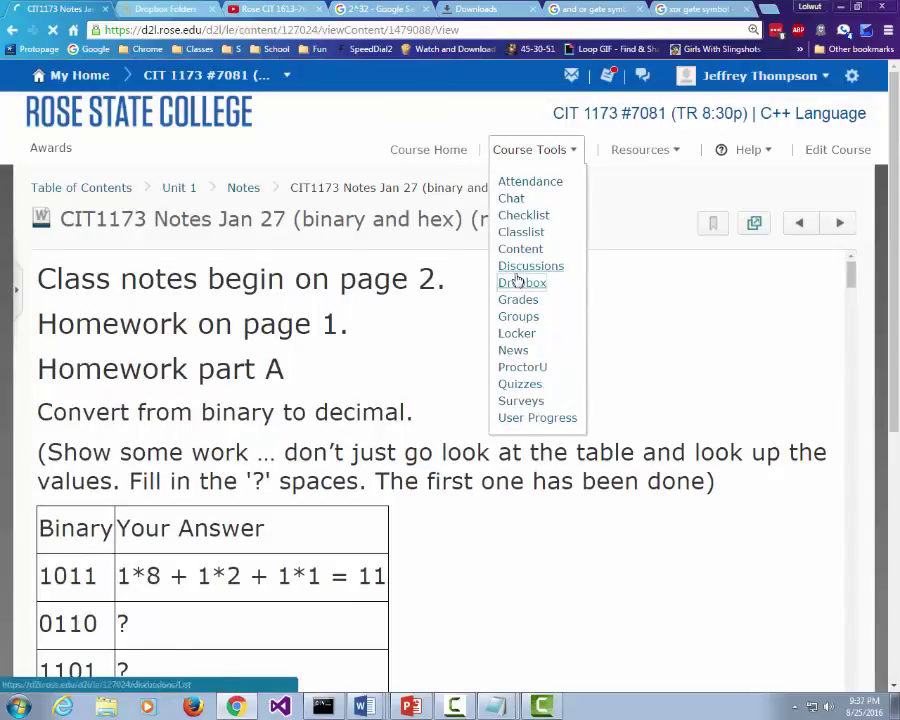
{"action": "left_click", "coordinate": [520, 283]}
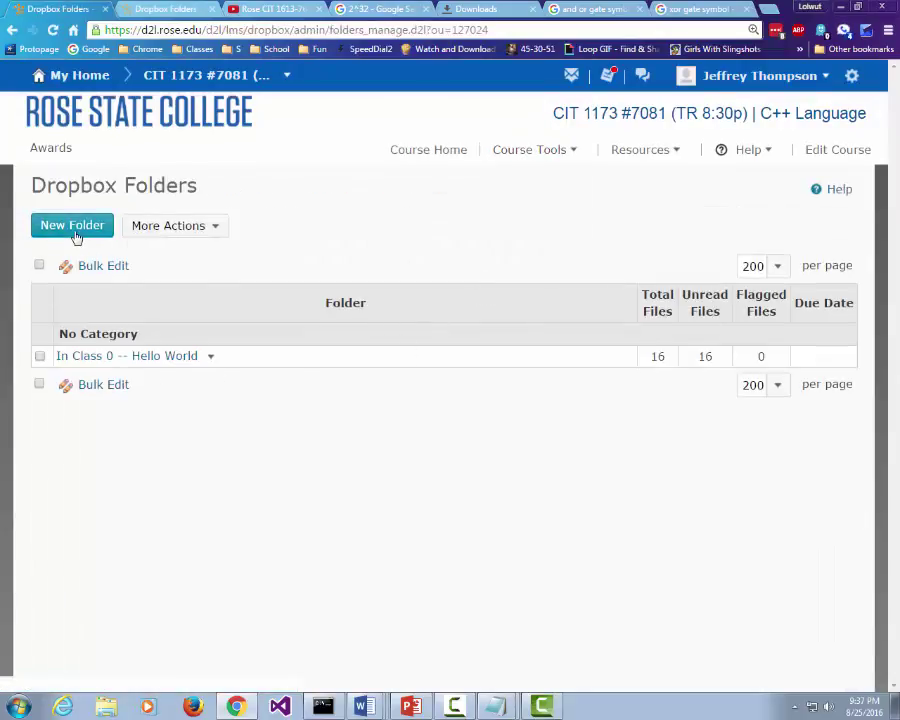
Step: Create a folder named 'InClass 1 - Binary and Hex worksheet', with no category, out of 100
{"action": "left_click", "coordinate": [73, 228]}
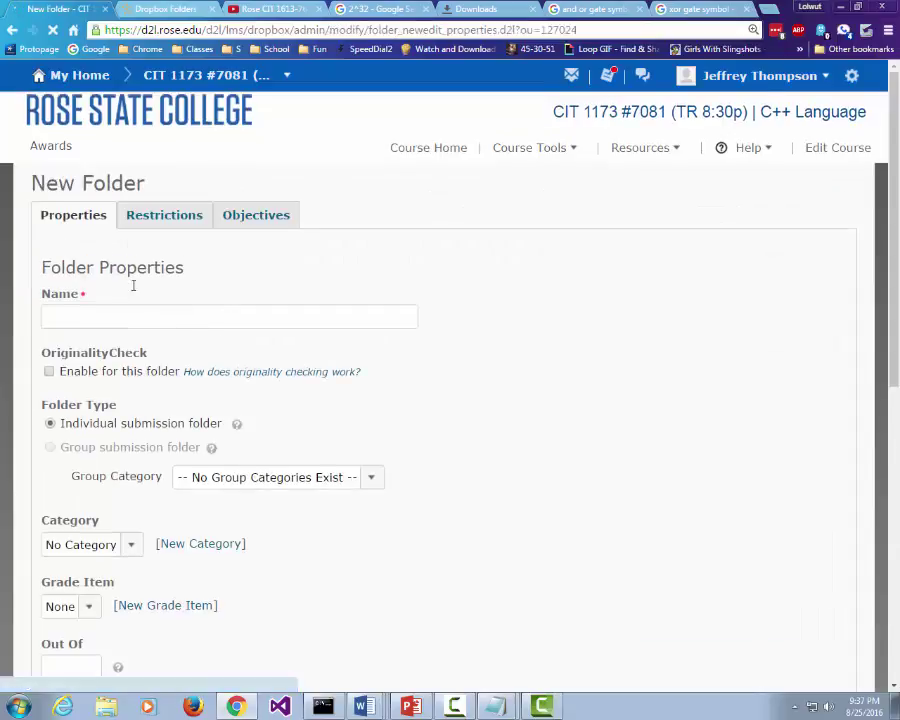
{"action": "left_click", "coordinate": [142, 310]}
{"action": "type", "text": "InCl"}
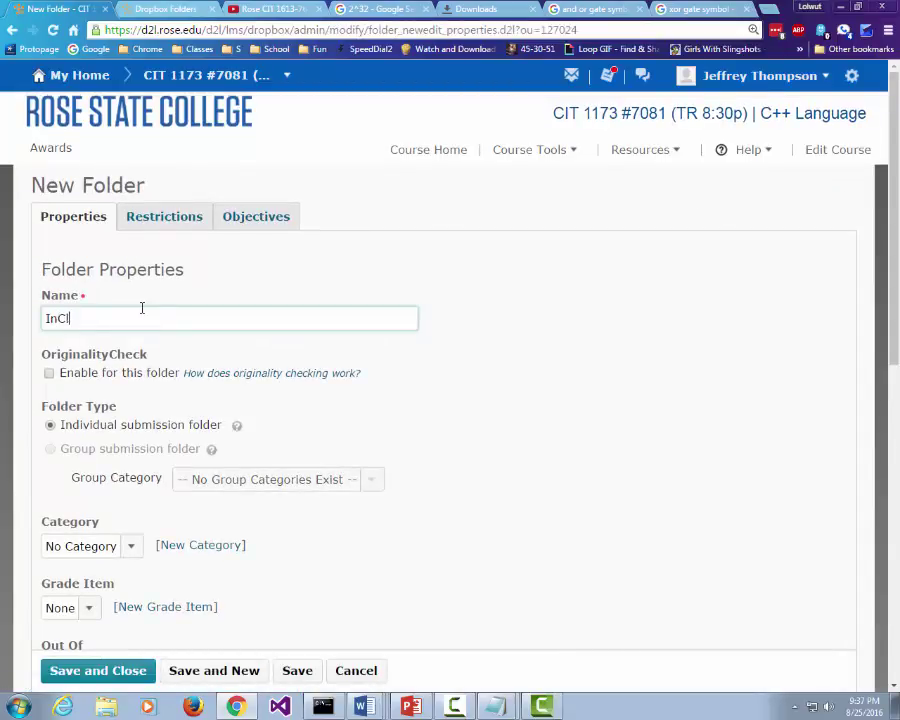
{"action": "type", "text": "ass 1 - Binary and Hex worksheet"}
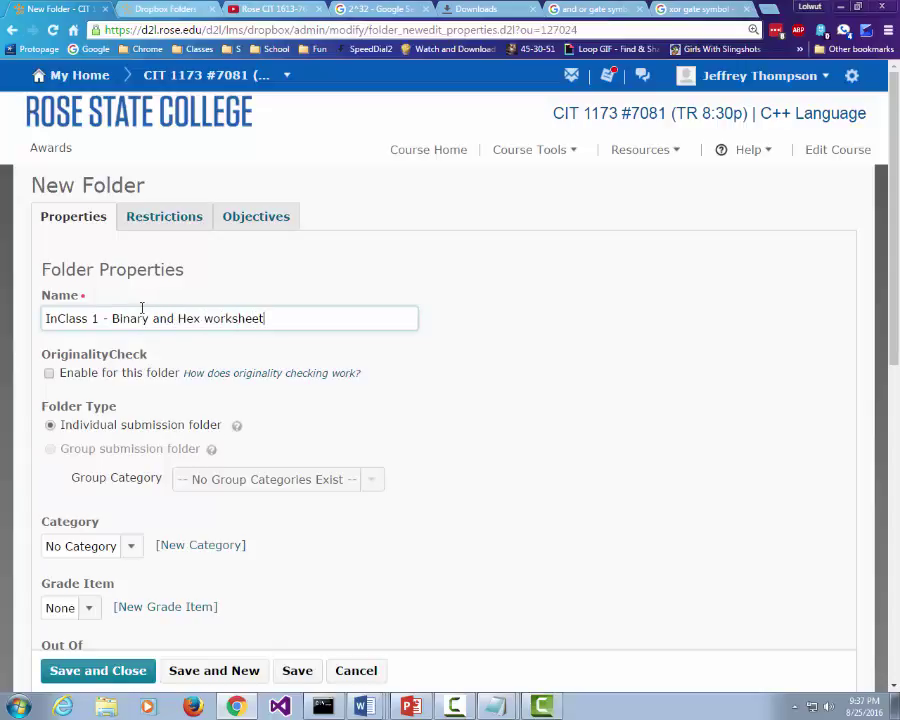
{"action": "scroll", "coordinate": [253, 490], "scroll_direction": "down", "scroll_amount": 3}
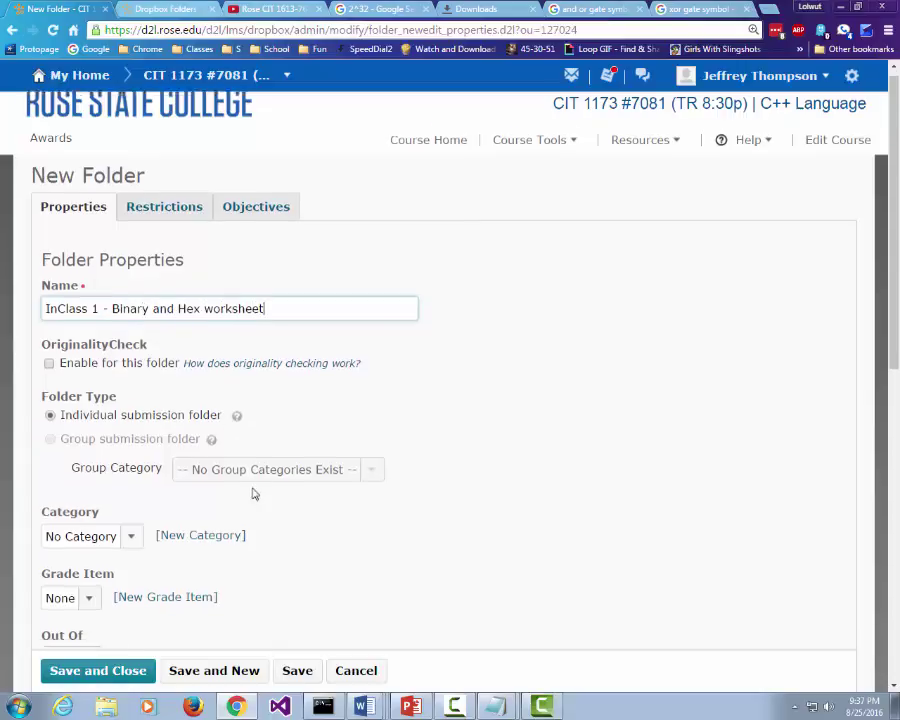
{"action": "left_click", "coordinate": [123, 407]}
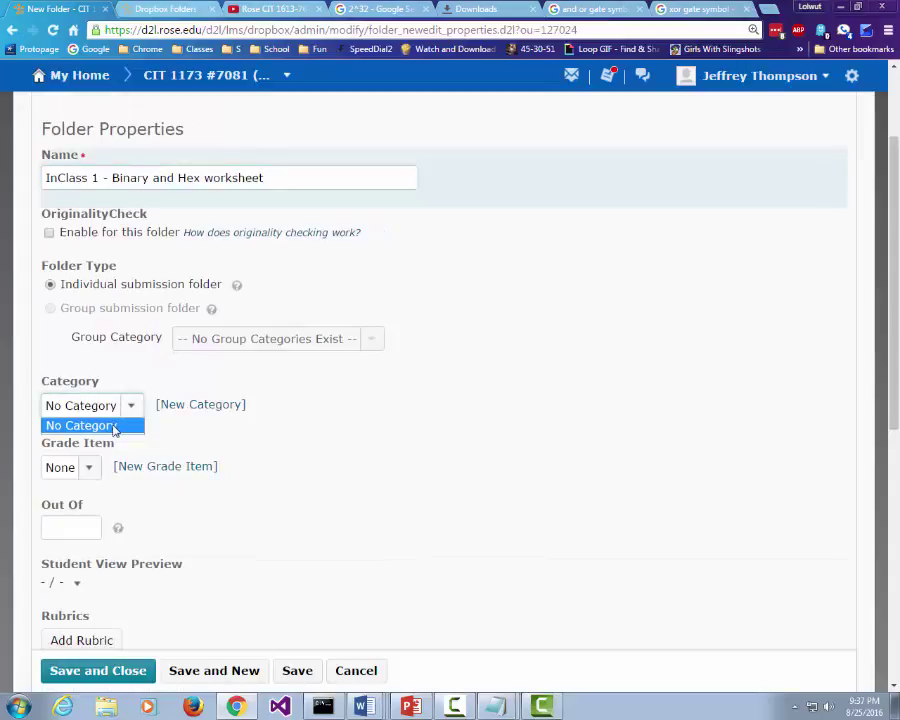
{"action": "left_click", "coordinate": [130, 404]}
{"action": "left_click", "coordinate": [66, 527]}
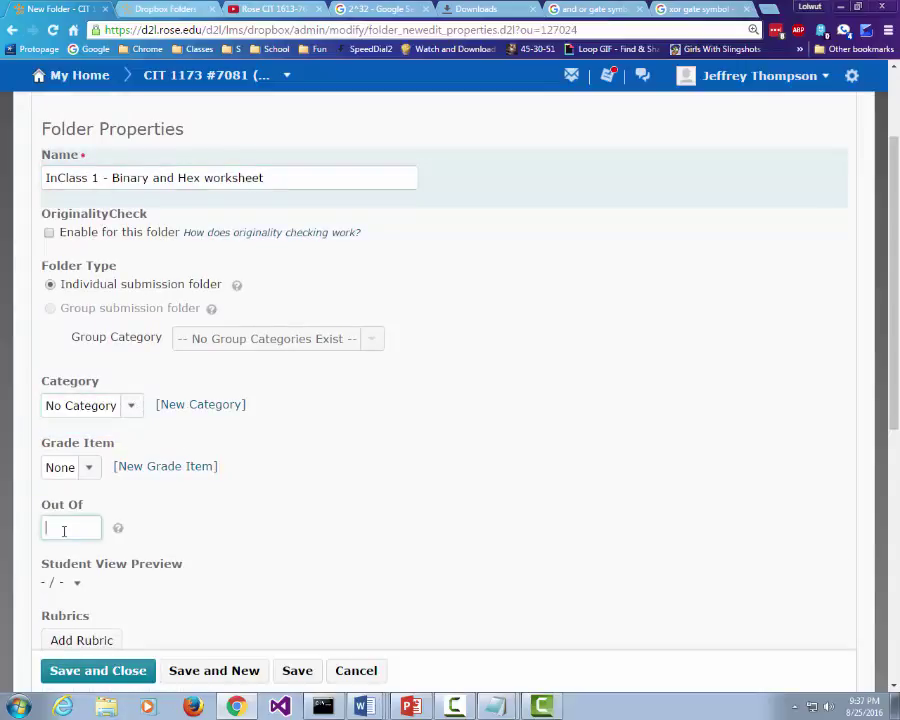
{"action": "type", "text": "100"}
{"action": "left_click", "coordinate": [416, 550]}
Step: Leave the folder instructions empty and save the new folder
{"action": "scroll", "coordinate": [277, 552], "scroll_direction": "down", "scroll_amount": 4}
{"action": "scroll", "coordinate": [270, 568], "scroll_direction": "down", "scroll_amount": 2}
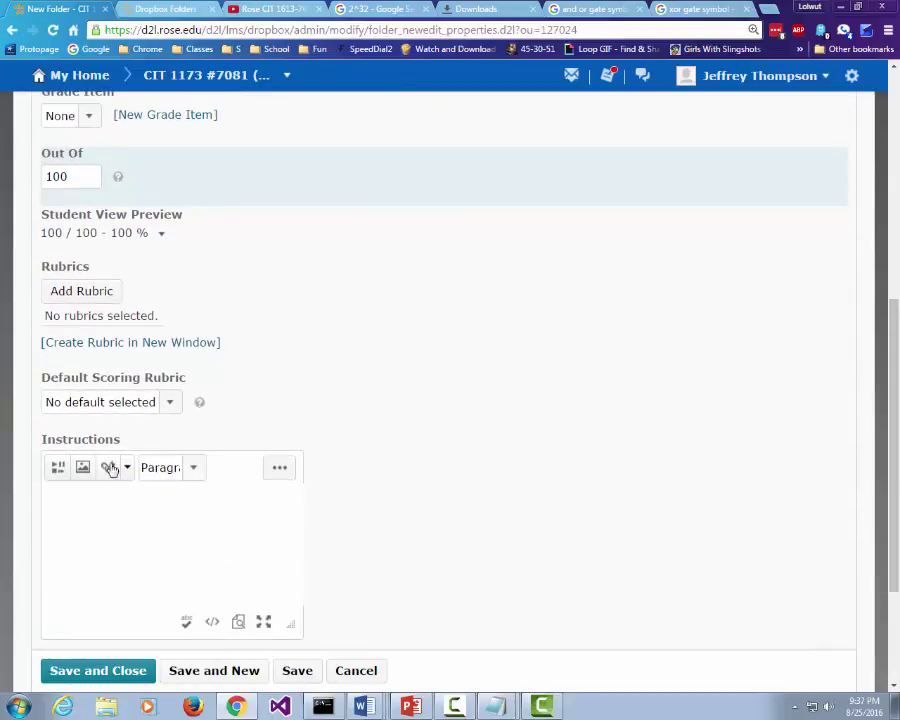
{"action": "left_click", "coordinate": [92, 505]}
{"action": "type", "text": "10"}
{"action": "key", "text": "BackSpace"}
{"action": "key", "text": "BackSpace"}
{"action": "left_click", "coordinate": [110, 670]}
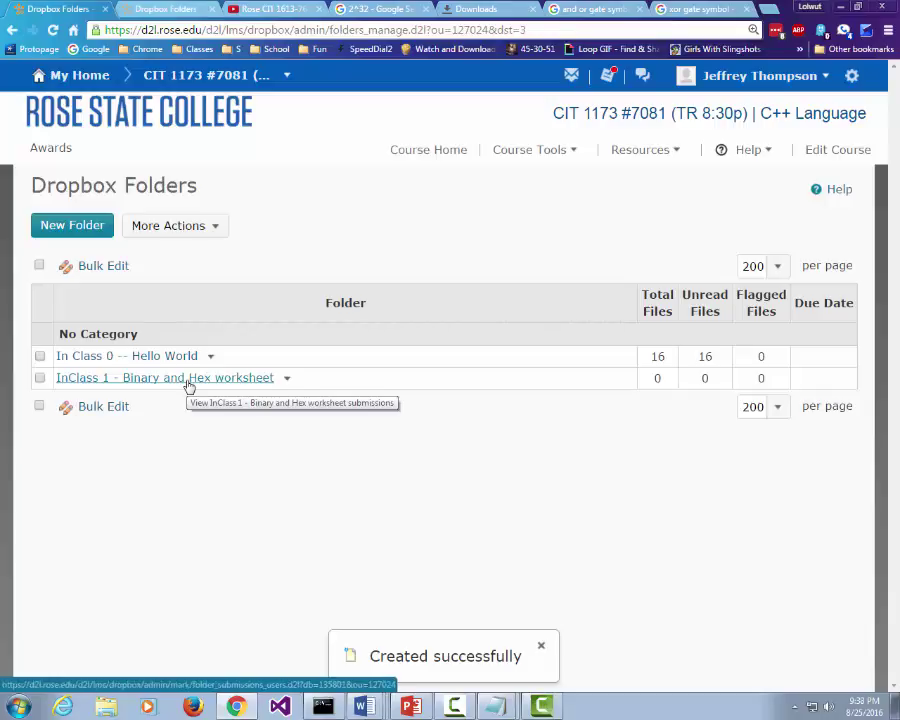
Step: Bulk-edit the folders, renaming the second to 'In Class 1 - Binary and Hex worksheet', and save
{"action": "left_click", "coordinate": [39, 405]}
{"action": "left_click", "coordinate": [88, 407]}
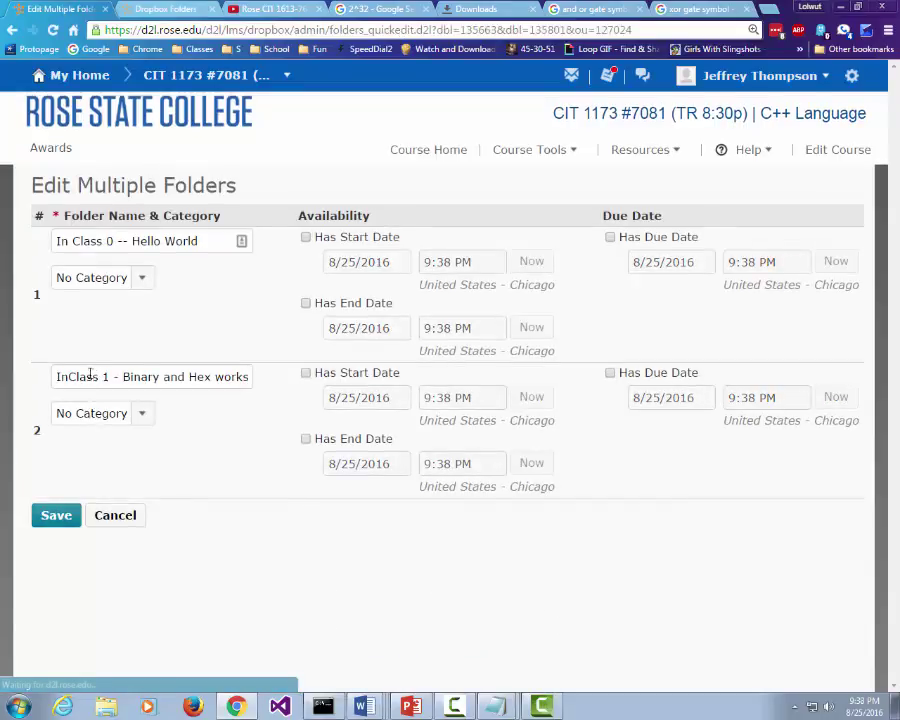
{"action": "left_click", "coordinate": [67, 377]}
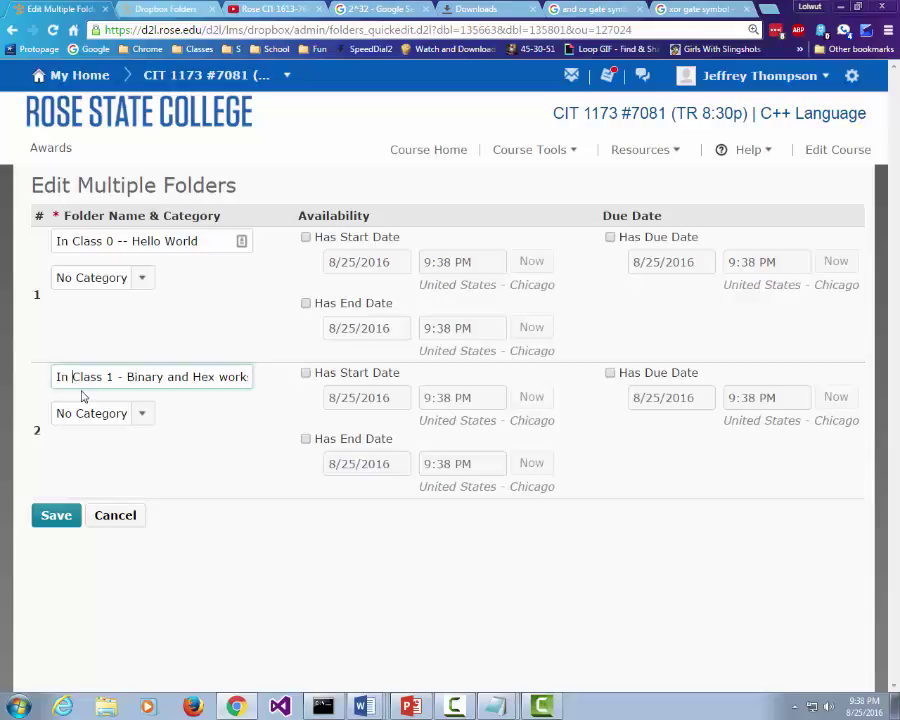
{"action": "left_click", "coordinate": [66, 514]}
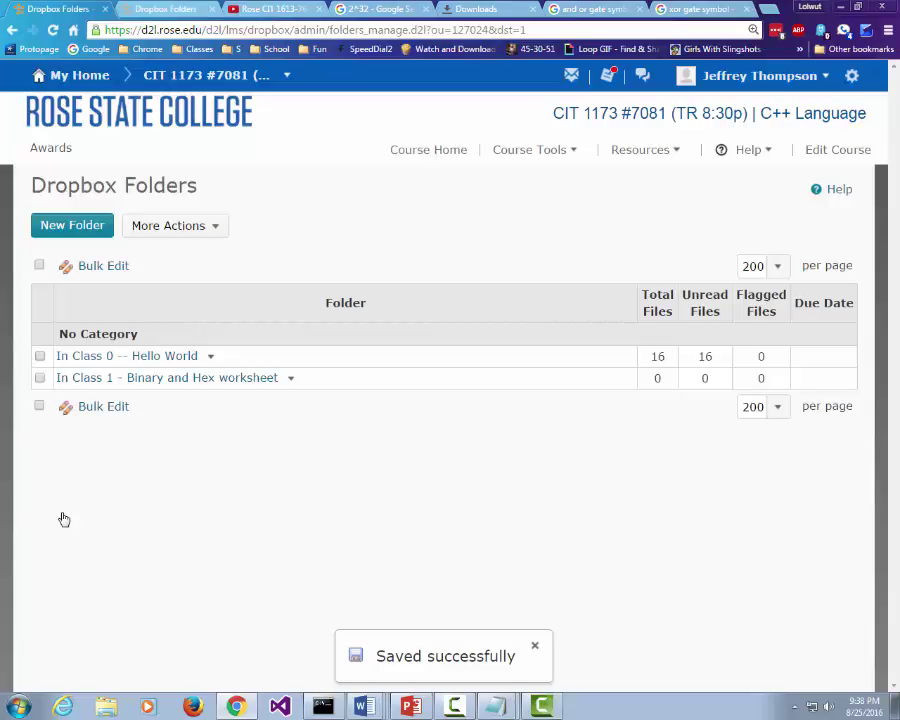
{"action": "left_click", "coordinate": [79, 229]}
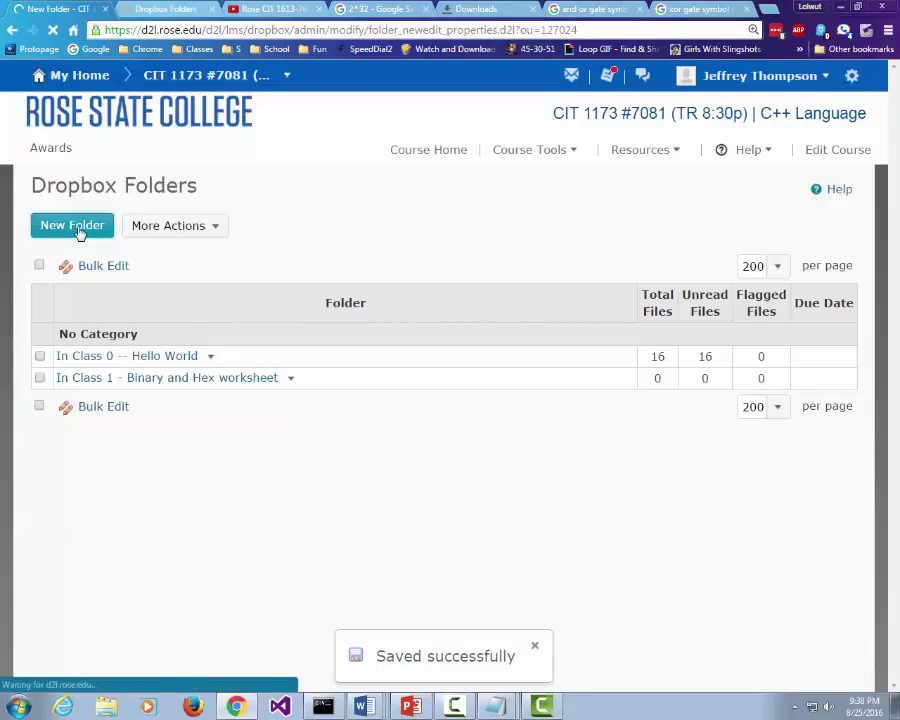
Step: Add a folder 'Dreamspark - Install Visual Studio (2013)' scored out of 100 and save it
{"action": "left_click", "coordinate": [138, 320]}
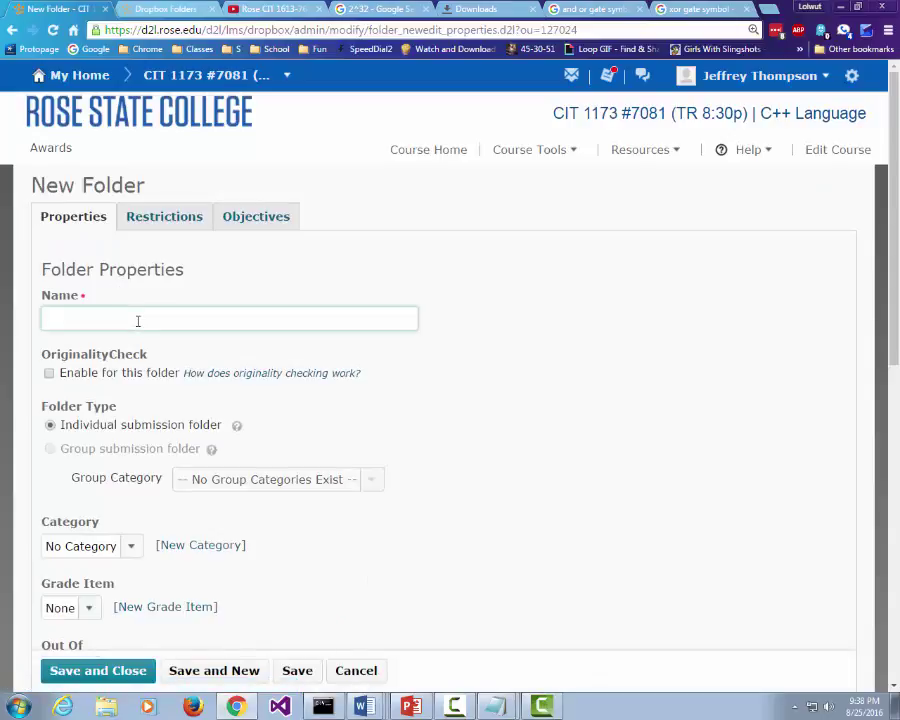
{"action": "type", "text": "Dreamspark"}
{"action": "type", "text": "- Install "}
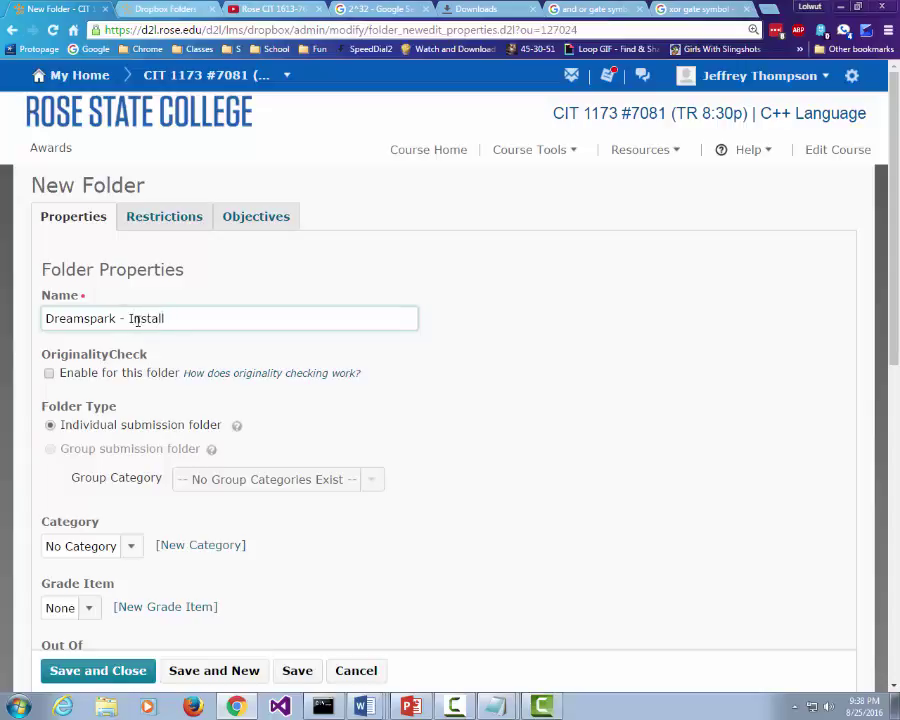
{"action": "type", "text": "V"}
{"action": "key", "text": "BackSpace"}
{"action": "type", "text": "Visual Studio (13"}
{"action": "key", "text": "Left"}
{"action": "key", "text": "Left"}
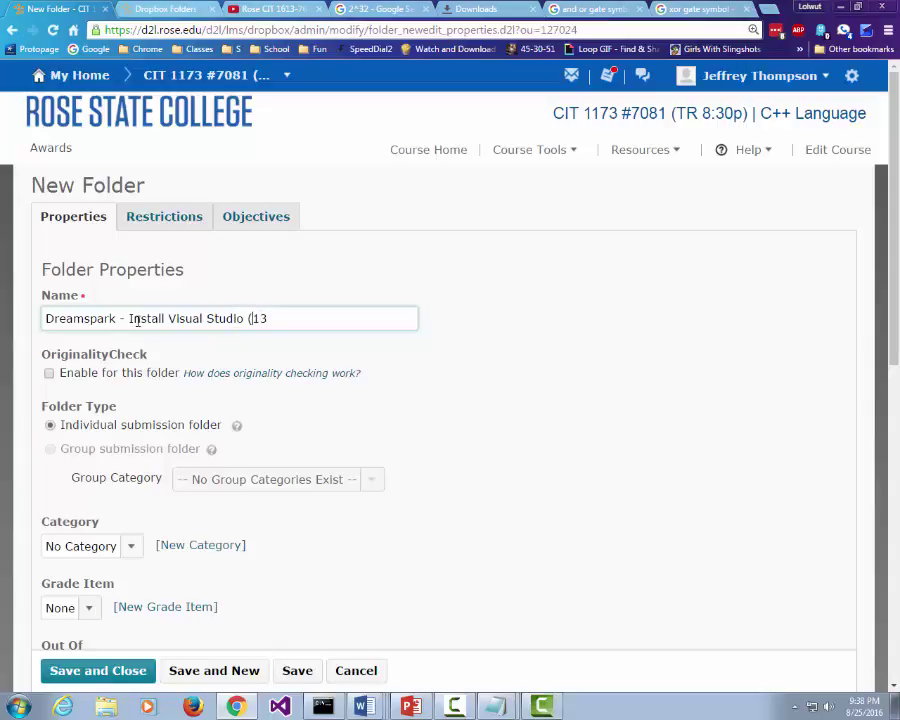
{"action": "type", "text": "2013"}
{"action": "key", "text": "Delete"}
{"action": "key", "text": "Delete"}
{"action": "scroll", "coordinate": [197, 360], "scroll_direction": "down", "scroll_amount": 4}
{"action": "left_click", "coordinate": [60, 459]}
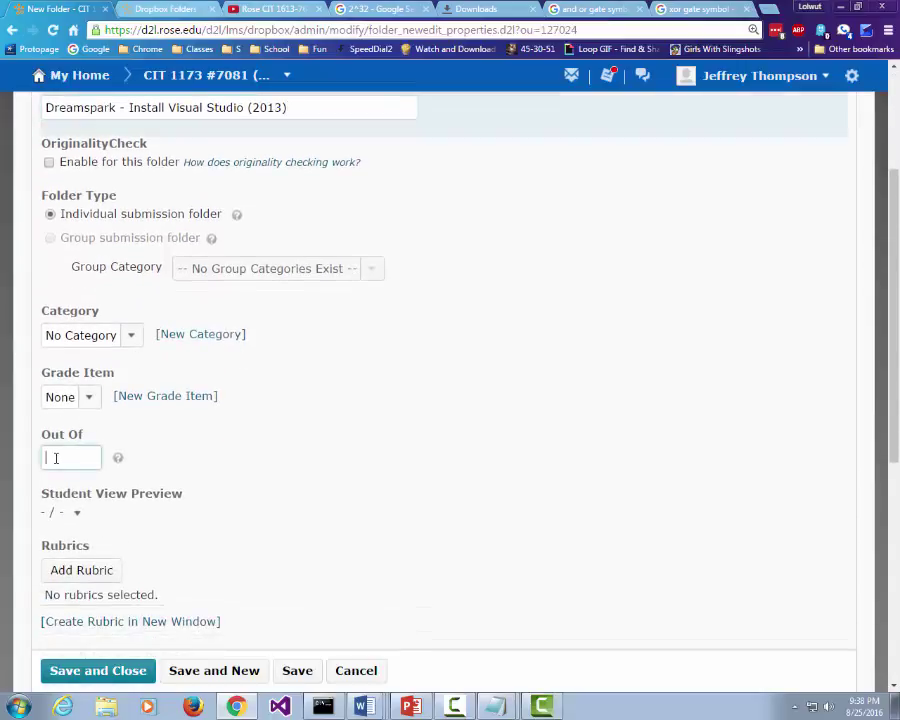
{"action": "type", "text": "100"}
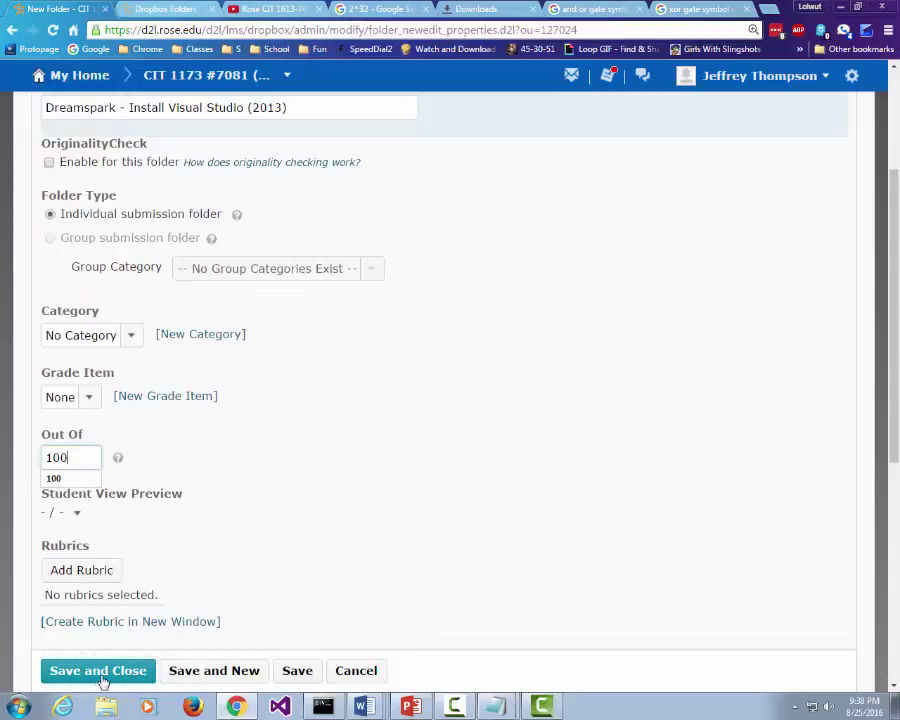
{"action": "left_click", "coordinate": [99, 672]}
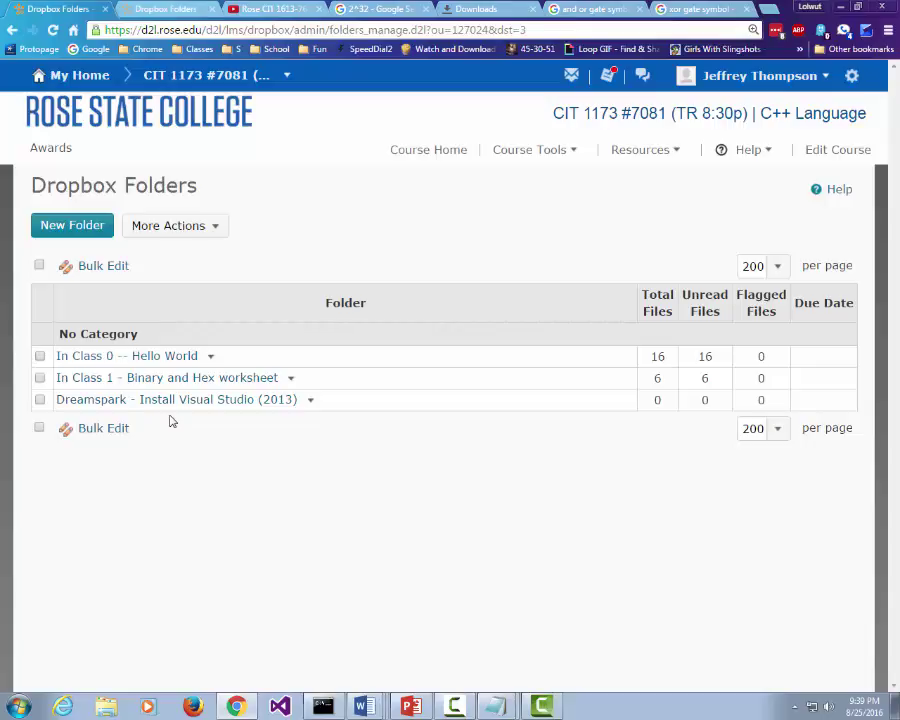
Step: Edit the Dreamspark folder's restrictions to give it a due date of August 31, 2016
{"action": "left_click", "coordinate": [310, 400]}
{"action": "left_click", "coordinate": [338, 440]}
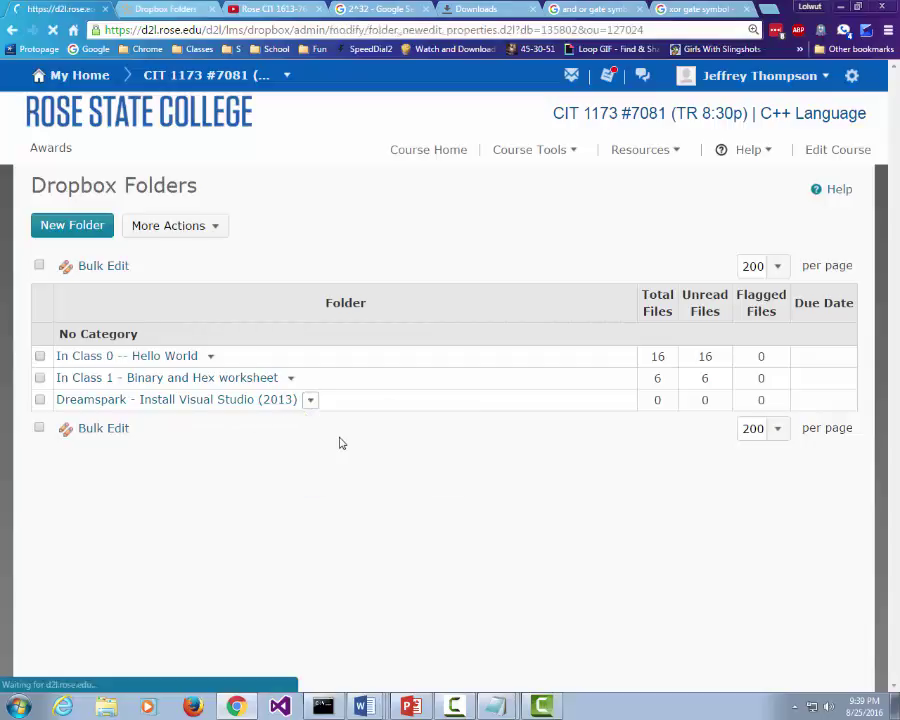
{"action": "left_click", "coordinate": [160, 220]}
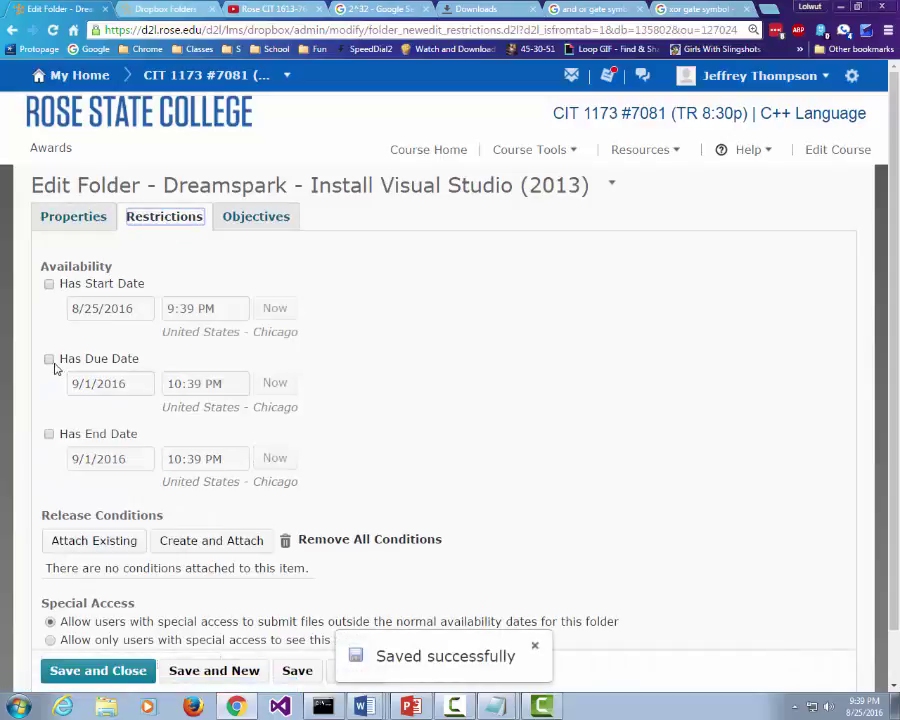
{"action": "left_click", "coordinate": [49, 359]}
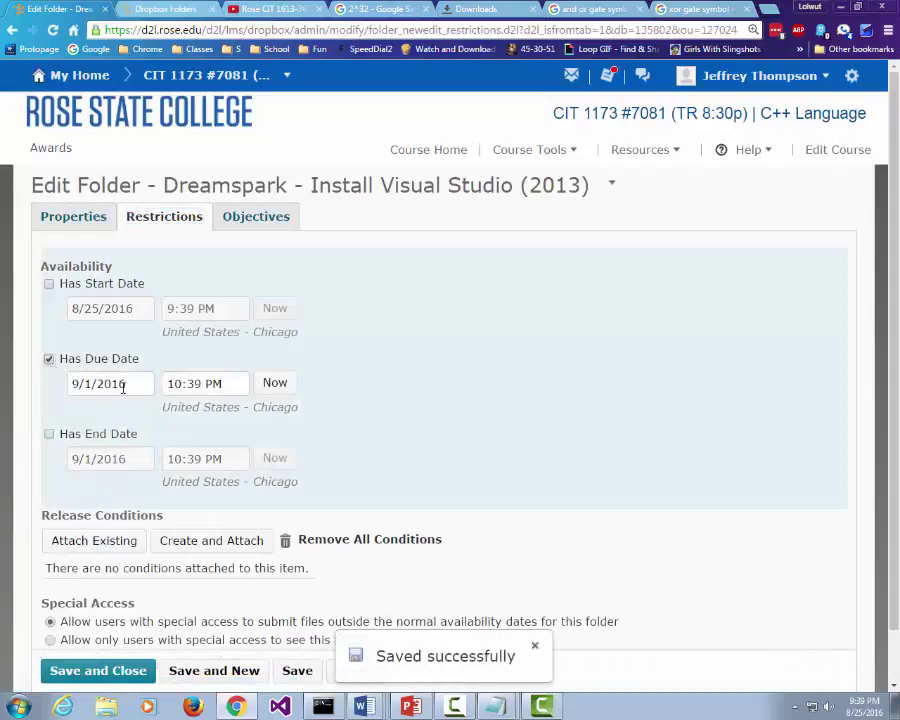
{"action": "left_click", "coordinate": [122, 383]}
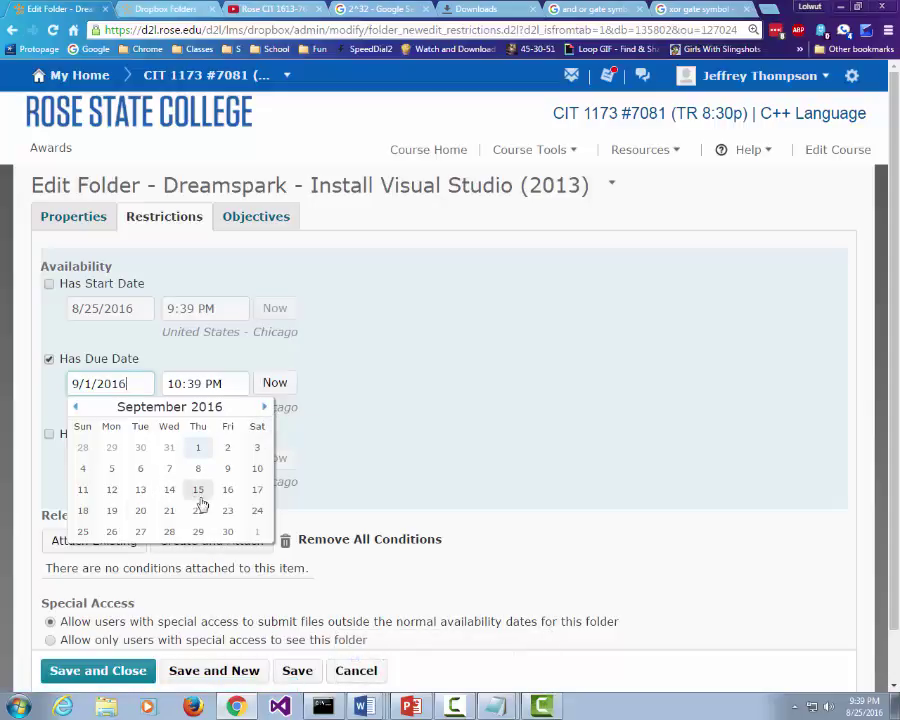
{"action": "left_click", "coordinate": [77, 407]}
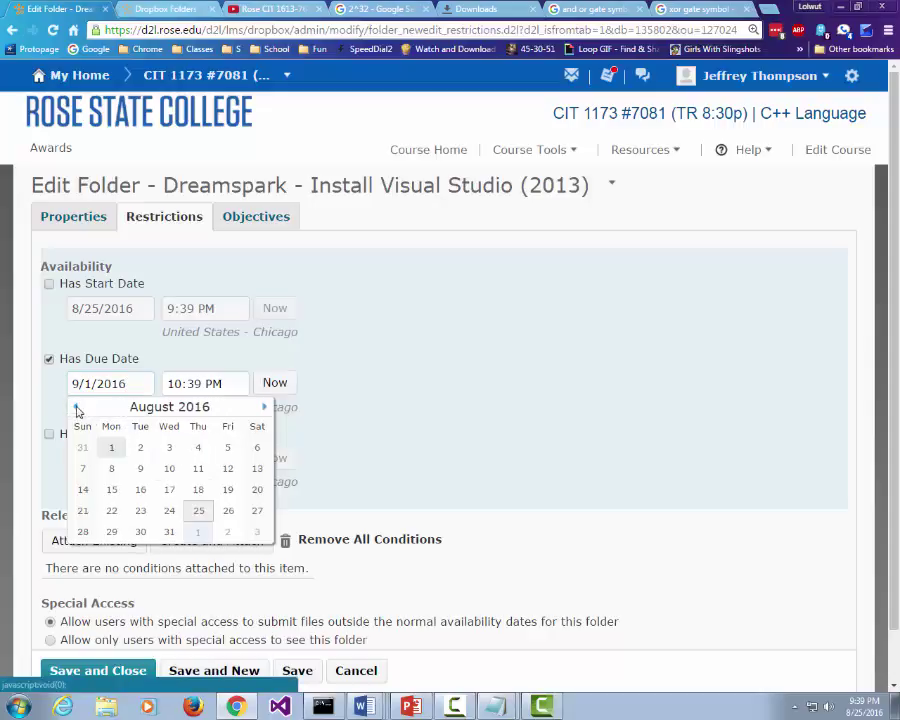
{"action": "left_click", "coordinate": [275, 382]}
{"action": "left_click", "coordinate": [98, 383]}
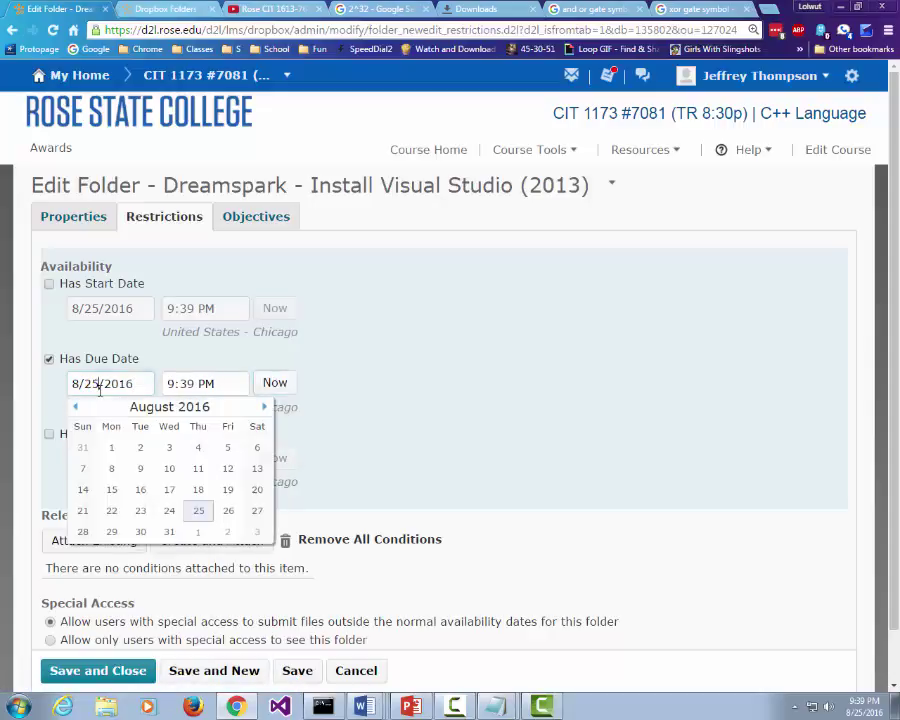
{"action": "left_click", "coordinate": [169, 531]}
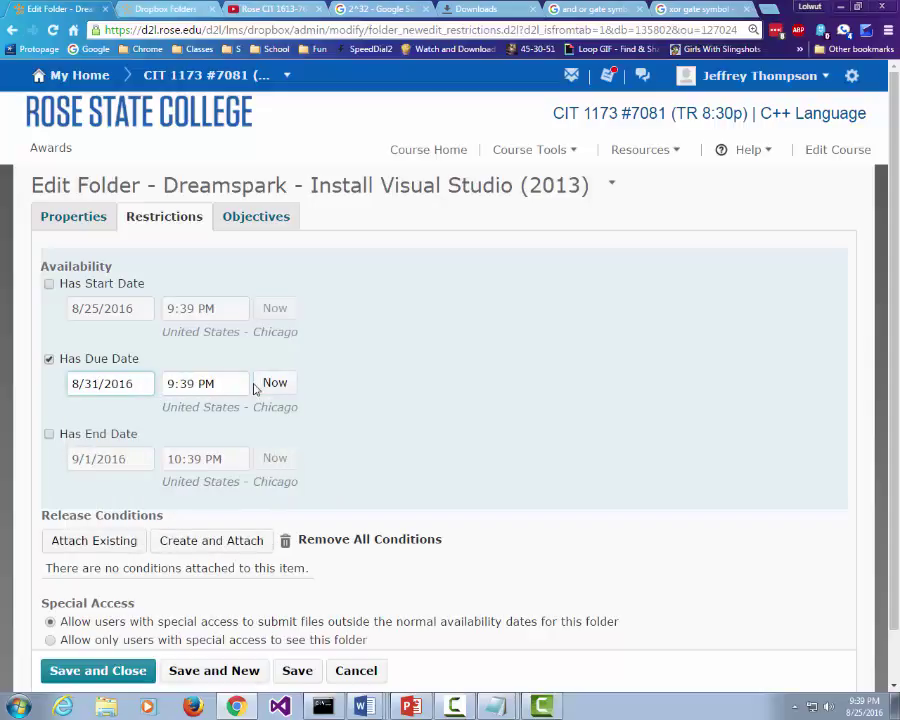
Step: Set the due time to 11:59 PM and save the folder
{"action": "left_click", "coordinate": [222, 384]}
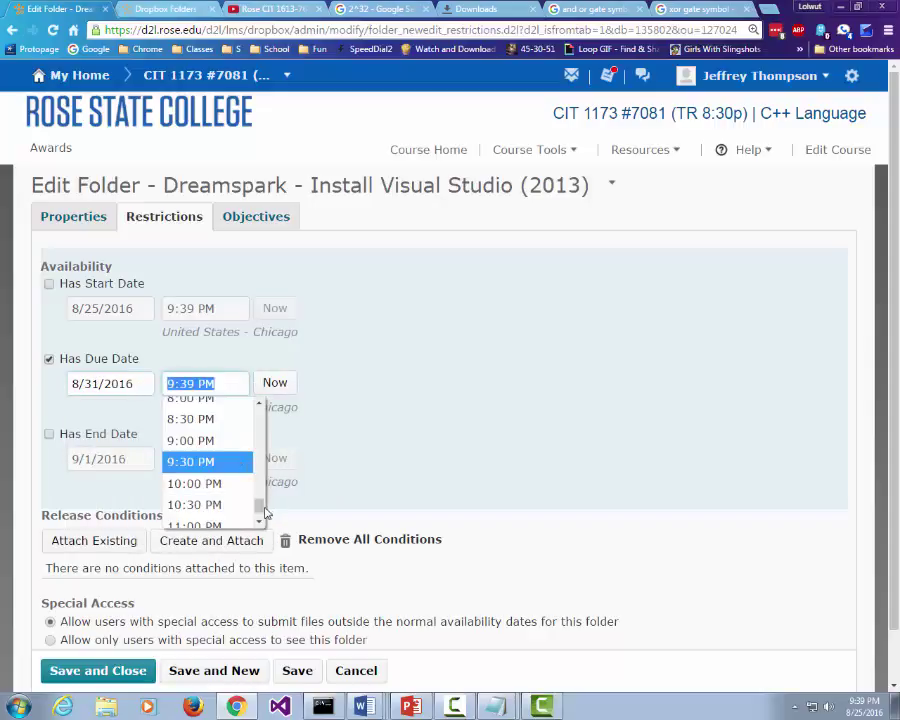
{"action": "scroll", "coordinate": [262, 510], "scroll_direction": "down", "scroll_amount": 2}
{"action": "left_click", "coordinate": [226, 514]}
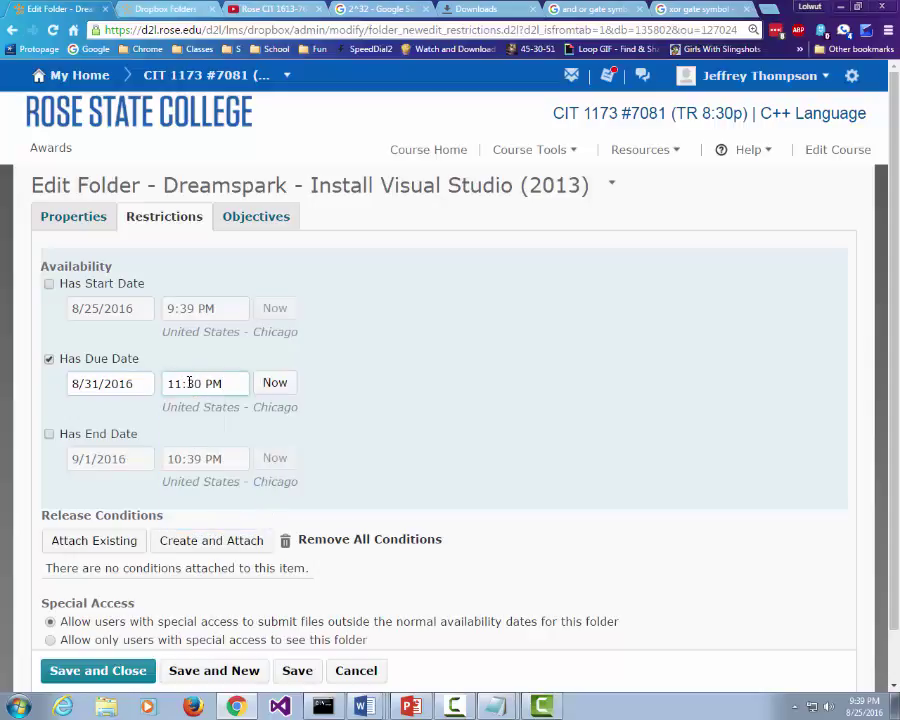
{"action": "left_click_drag", "start_coordinate": [186, 382], "coordinate": [202, 383]}
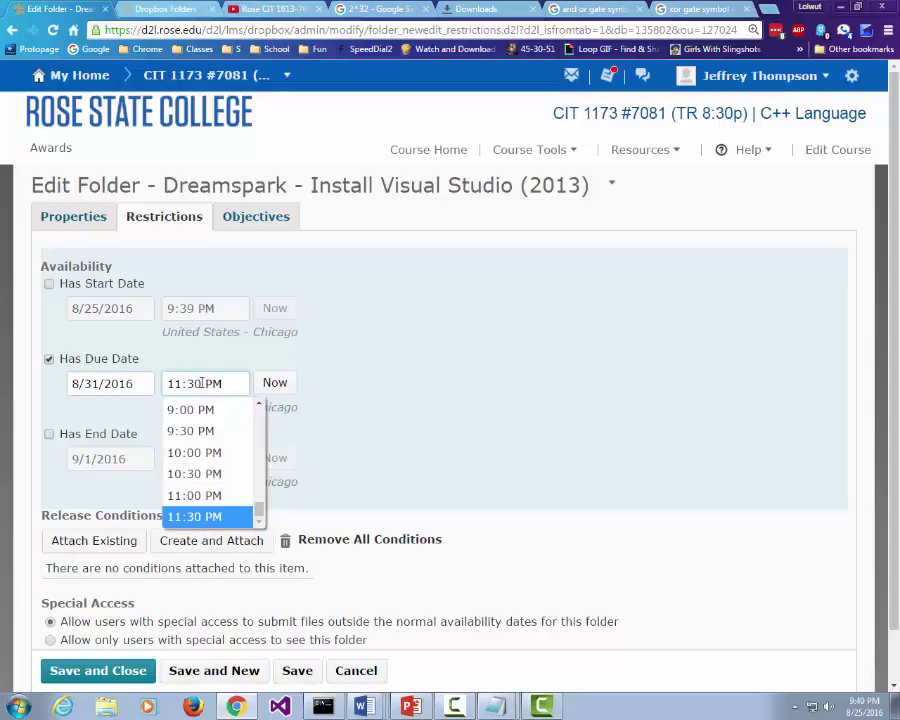
{"action": "type", "text": "59"}
{"action": "key", "text": "BackSpace"}
{"action": "key", "text": "BackSpace"}
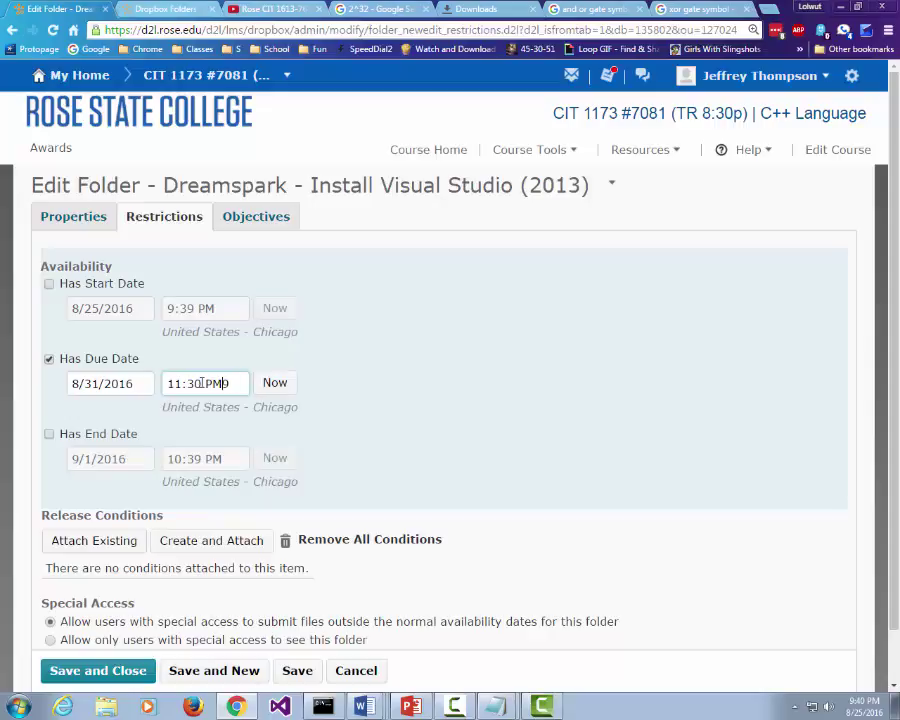
{"action": "double_click", "coordinate": [197, 383]}
{"action": "type", "text": "59"}
{"action": "left_click", "coordinate": [137, 668]}
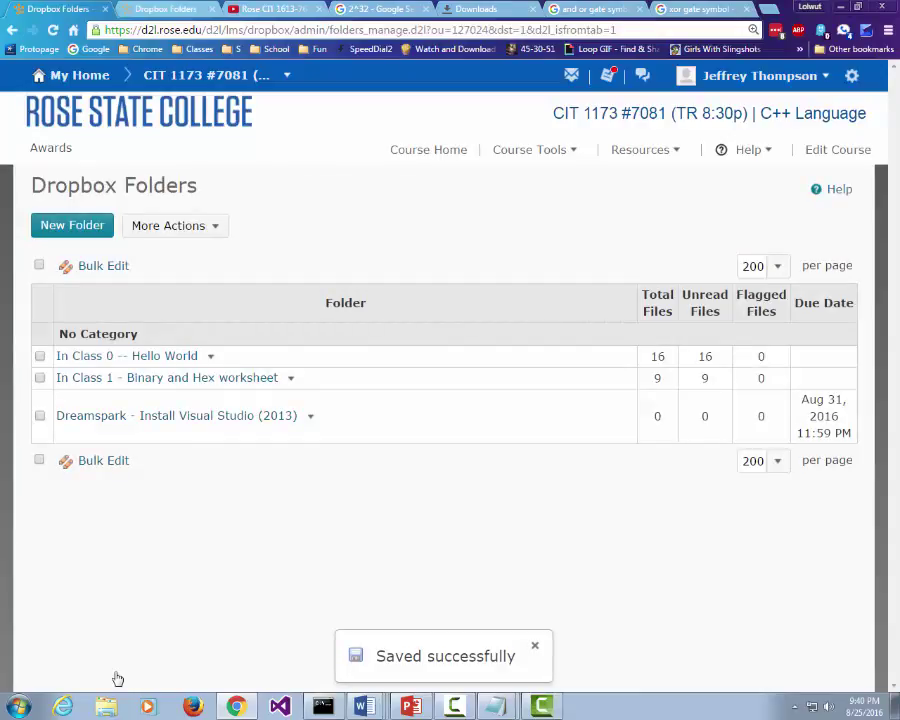
Step: Reload Course Home to see the Dreamspark due date, Aug 31 at 11:59 PM, under upcoming events
{"action": "left_click", "coordinate": [448, 155]}
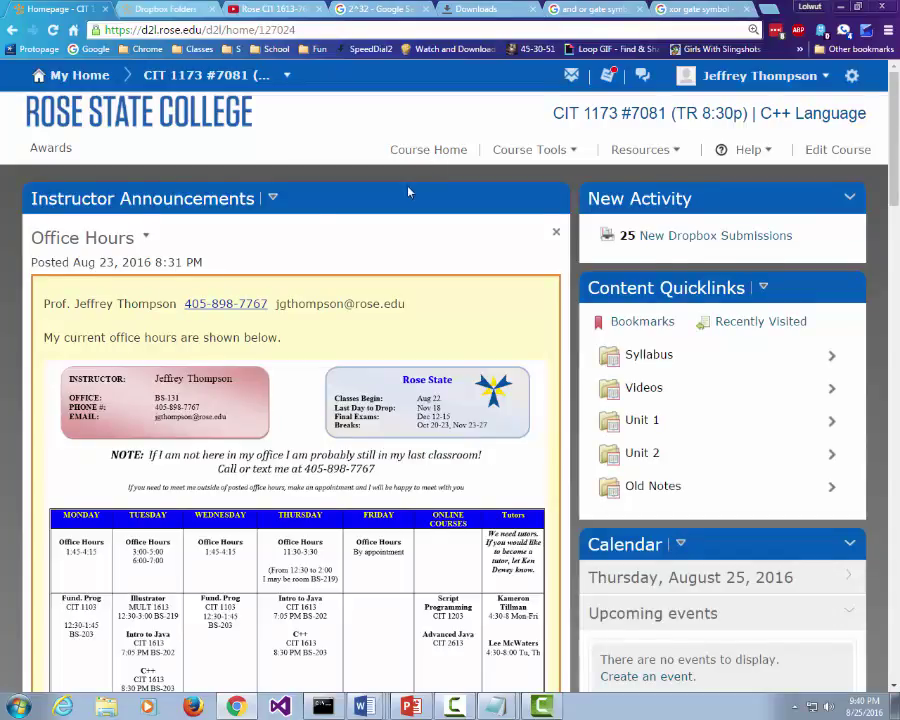
{"action": "scroll", "coordinate": [278, 160], "scroll_direction": "down", "scroll_amount": 1}
{"action": "scroll", "coordinate": [256, 160], "scroll_direction": "up", "scroll_amount": 1}
{"action": "left_click", "coordinate": [412, 152]}
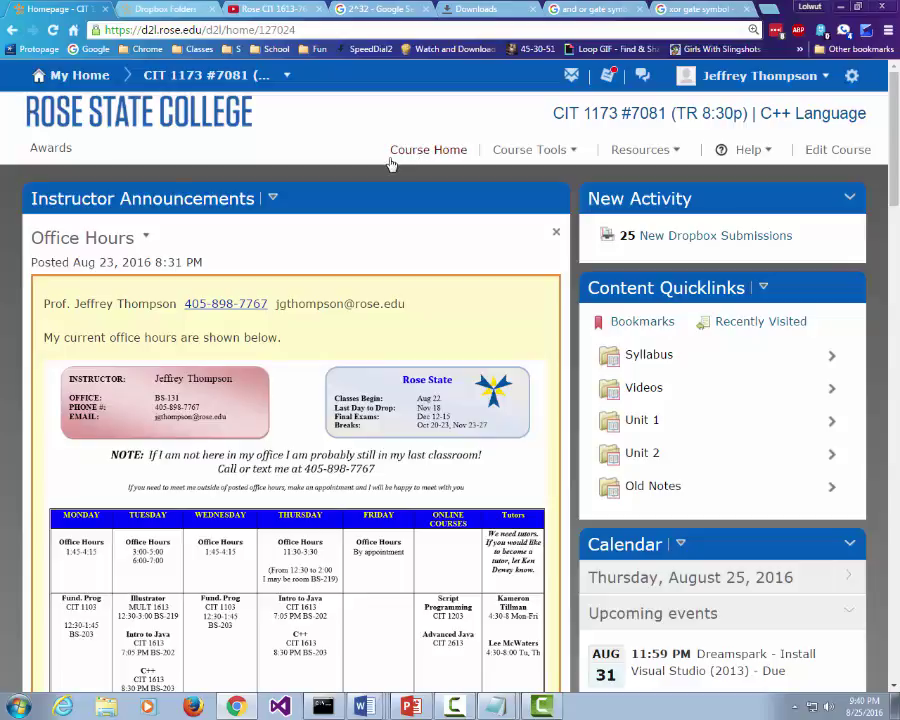
{"action": "scroll", "coordinate": [377, 183], "scroll_direction": "down", "scroll_amount": 2}
{"action": "scroll", "coordinate": [398, 154], "scroll_direction": "up", "scroll_amount": 2}
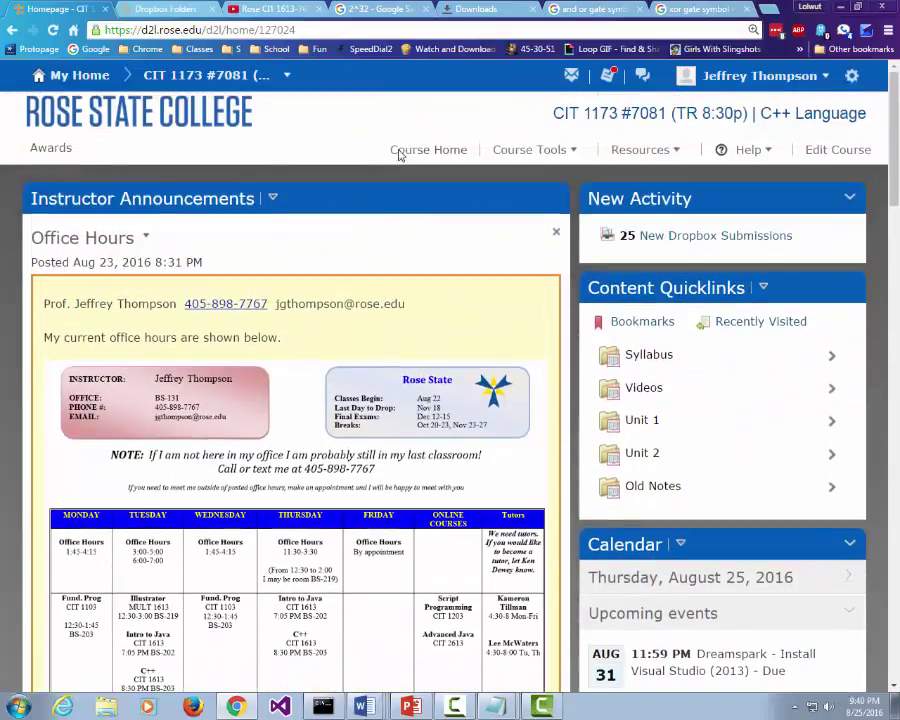
{"action": "scroll", "coordinate": [398, 152], "scroll_direction": "down", "scroll_amount": 1}
{"action": "left_click", "coordinate": [372, 12]}
{"action": "left_click", "coordinate": [362, 32]}
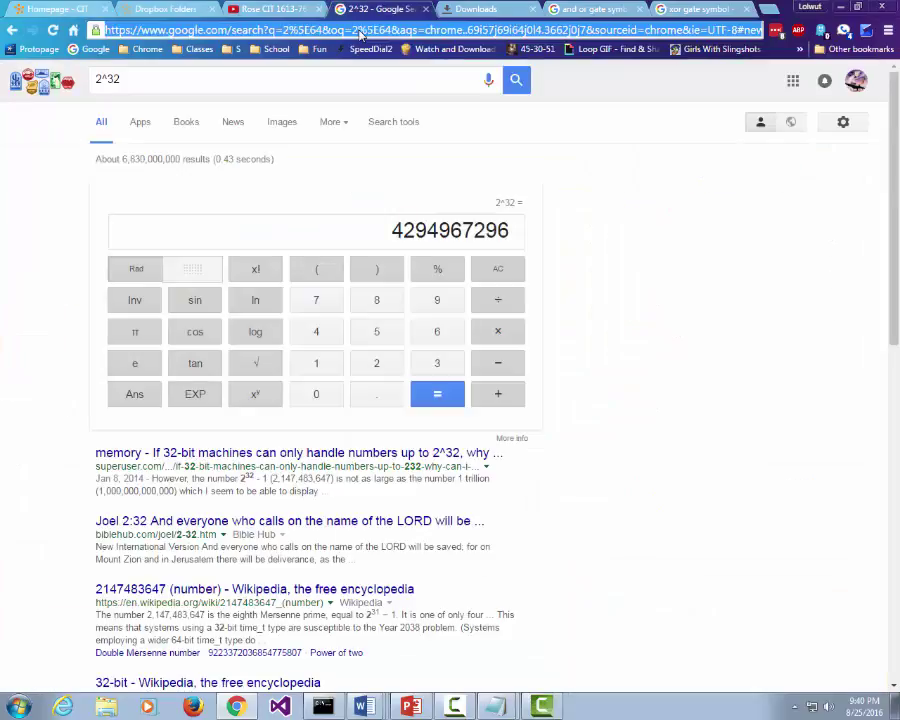
{"action": "type", "text": "www.dream"}
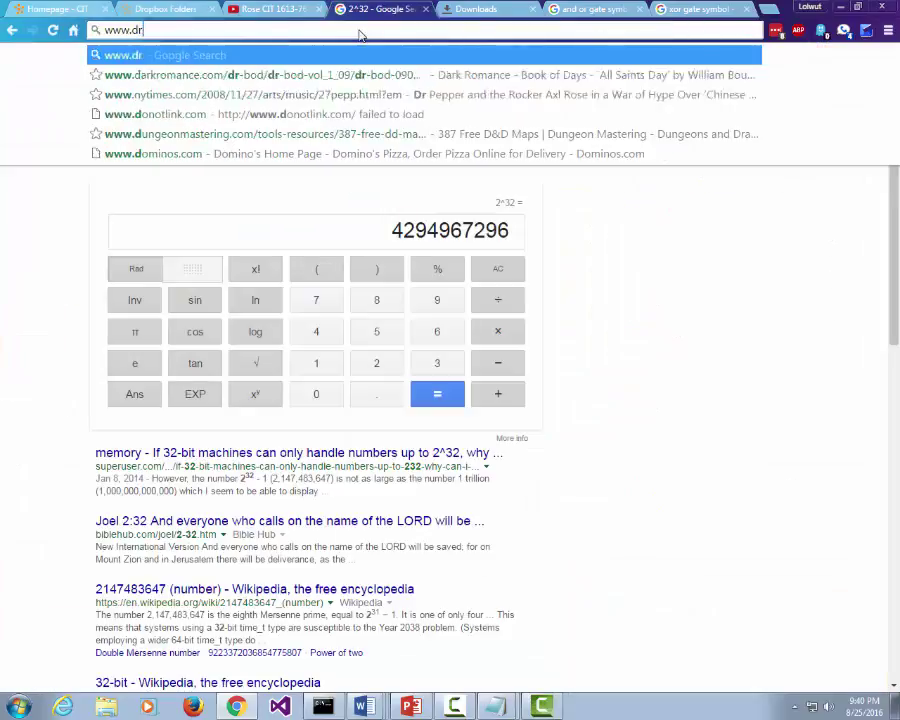
{"action": "type", "text": "spark."}
{"action": "key", "text": "ctrl+Return"}
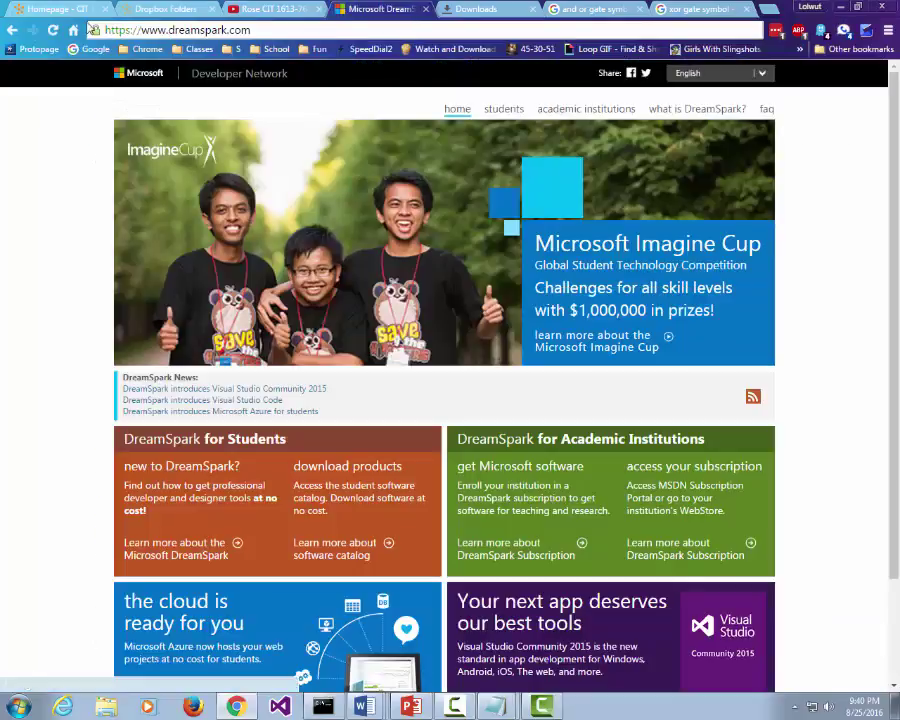
{"action": "left_click", "coordinate": [62, 12]}
{"action": "scroll", "coordinate": [221, 278], "scroll_direction": "down", "scroll_amount": 6}
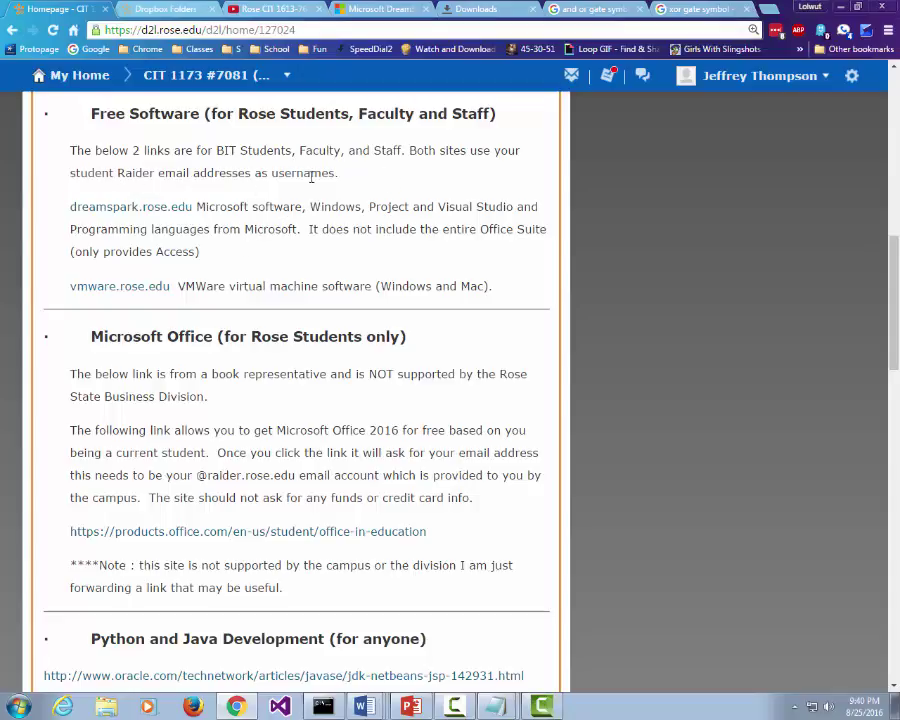
{"action": "left_click", "coordinate": [140, 9]}
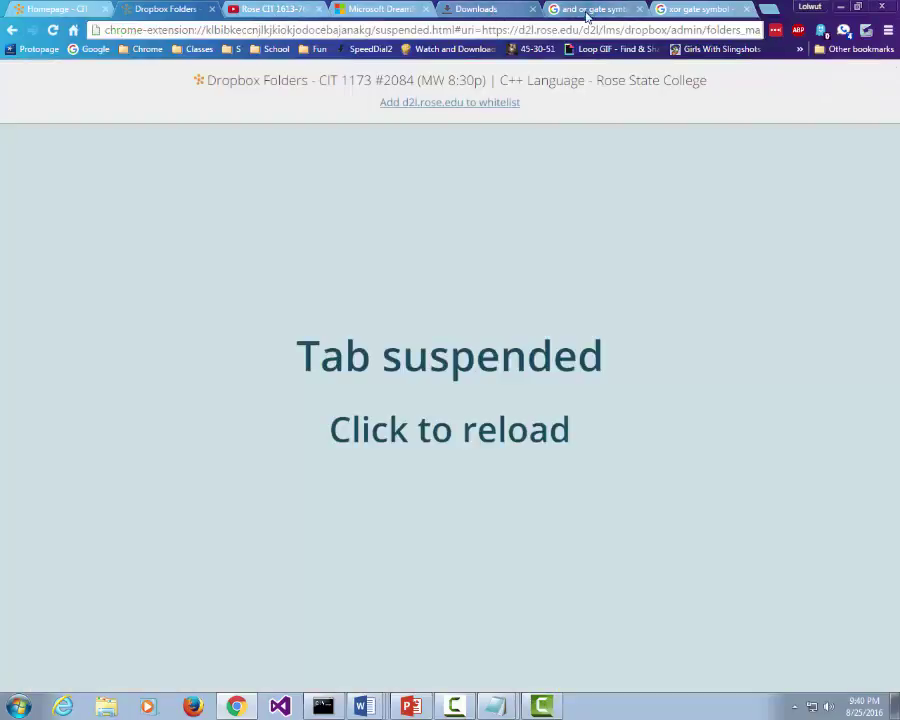
{"action": "left_click", "coordinate": [378, 9]}
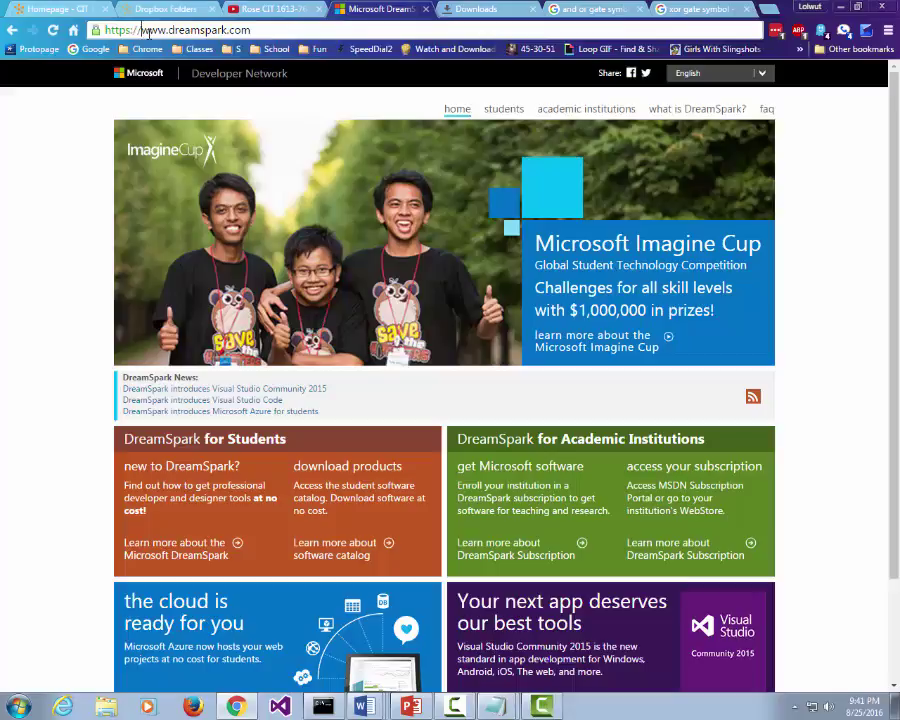
Step: Try rose.dreamspark.com, then open the course's dreamspark.rose.edu store link instead
{"action": "left_click_drag", "start_coordinate": [141, 30], "coordinate": [168, 30]}
{"action": "type", "text": "rose."}
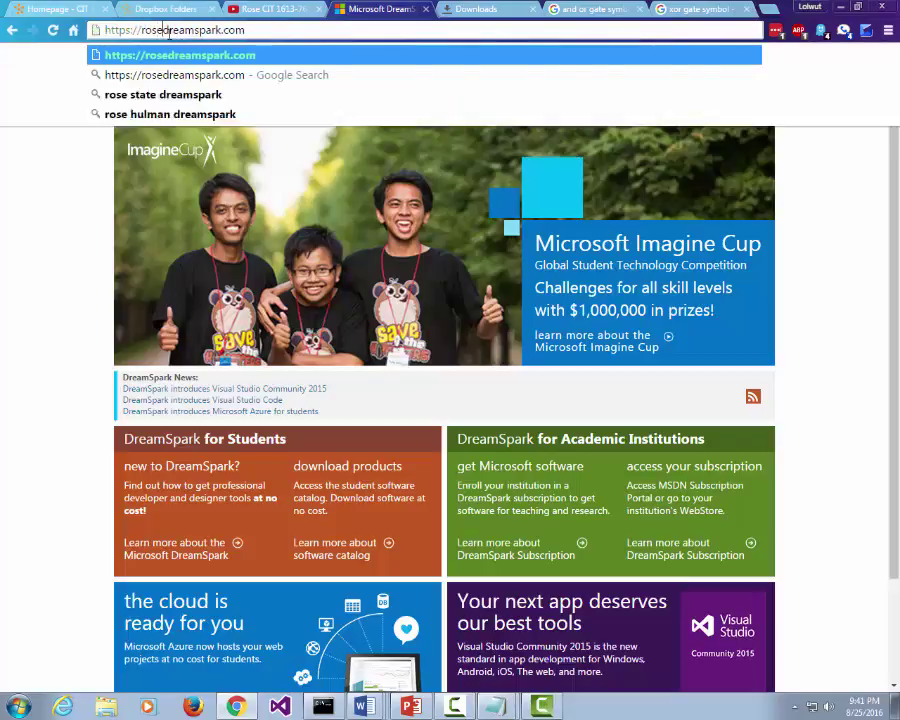
{"action": "key", "text": "Return"}
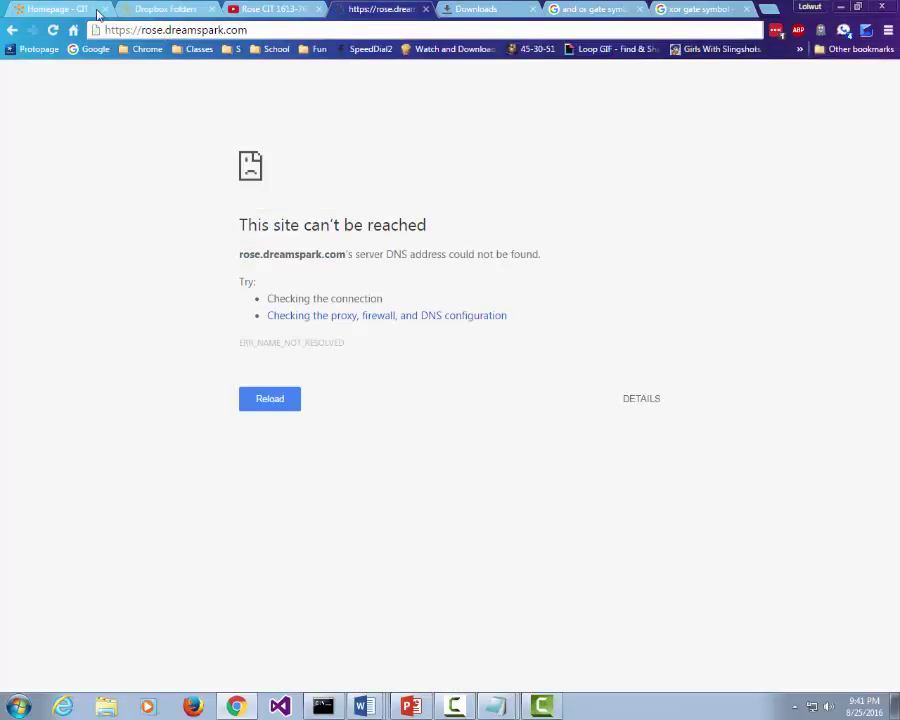
{"action": "left_click", "coordinate": [70, 10]}
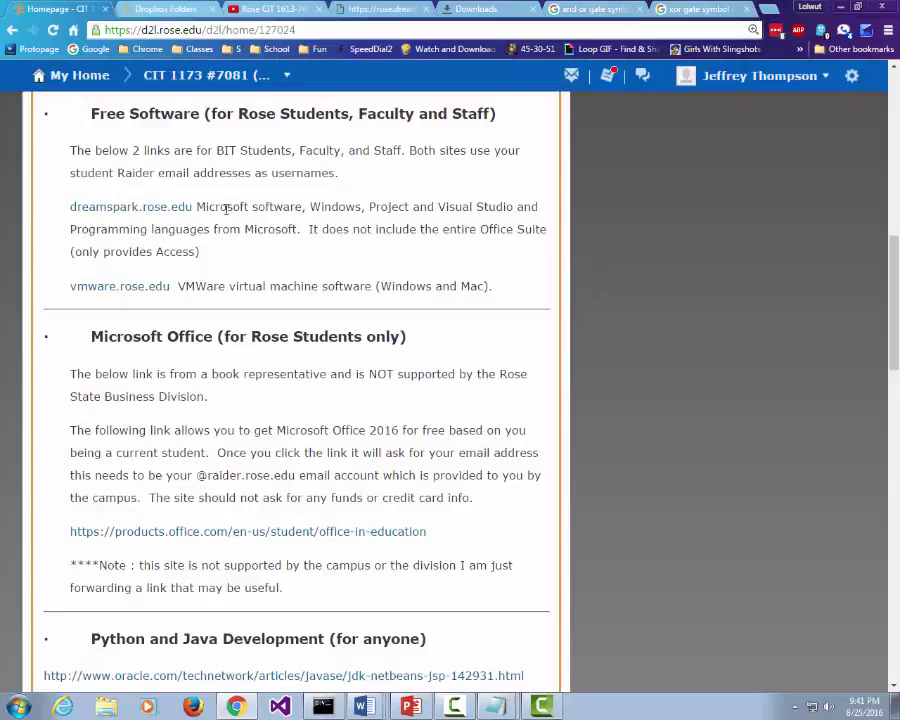
{"action": "left_click", "coordinate": [167, 213]}
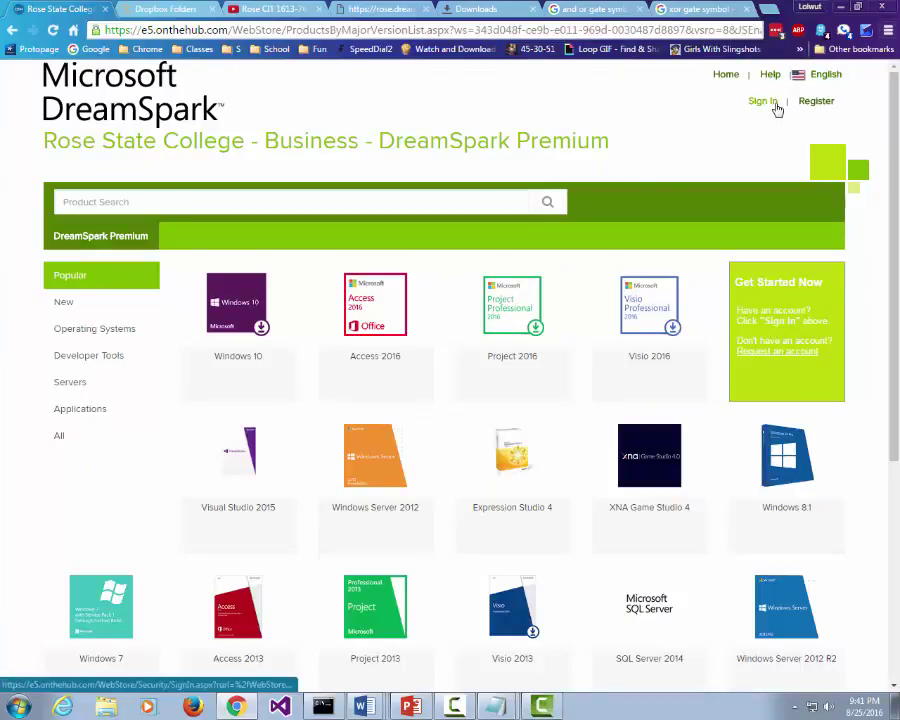
Step: Register for a store account by submitting the school e-mail address as the username
{"action": "left_click", "coordinate": [822, 103]}
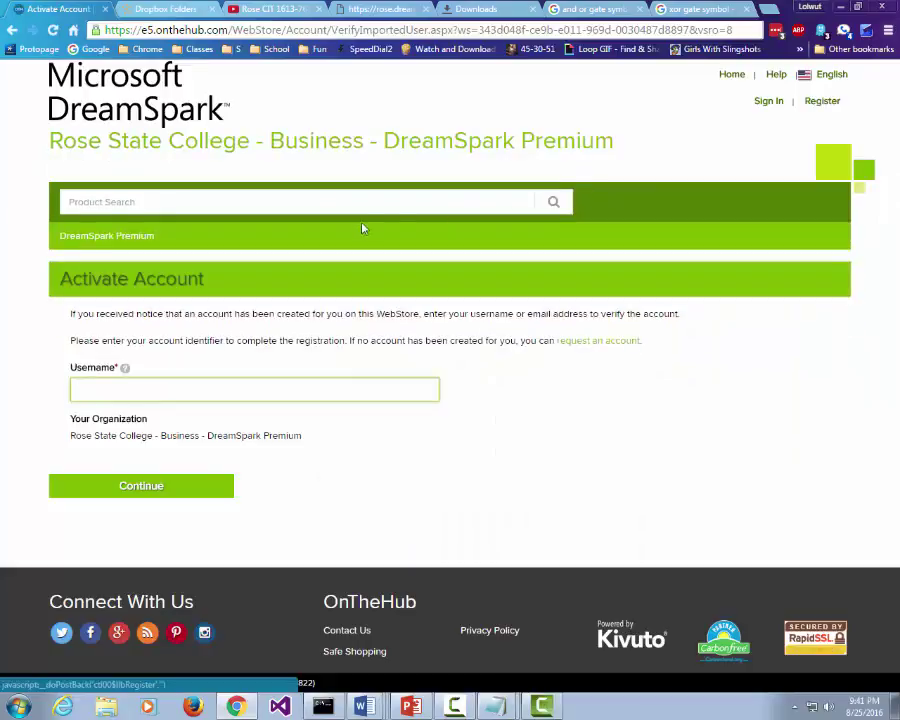
{"action": "left_click", "coordinate": [349, 206]}
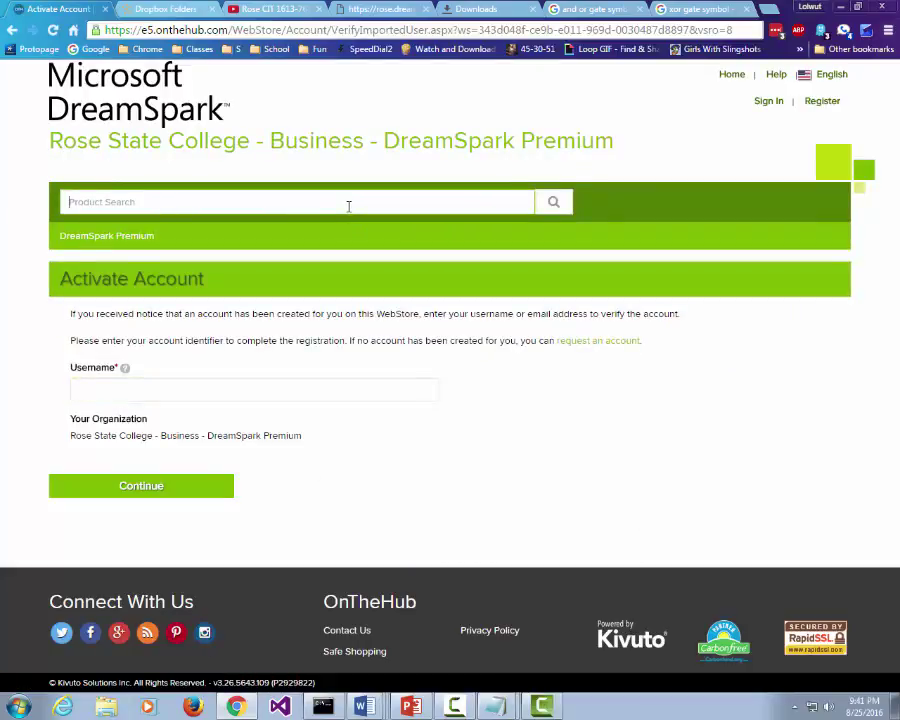
{"action": "left_click", "coordinate": [72, 388]}
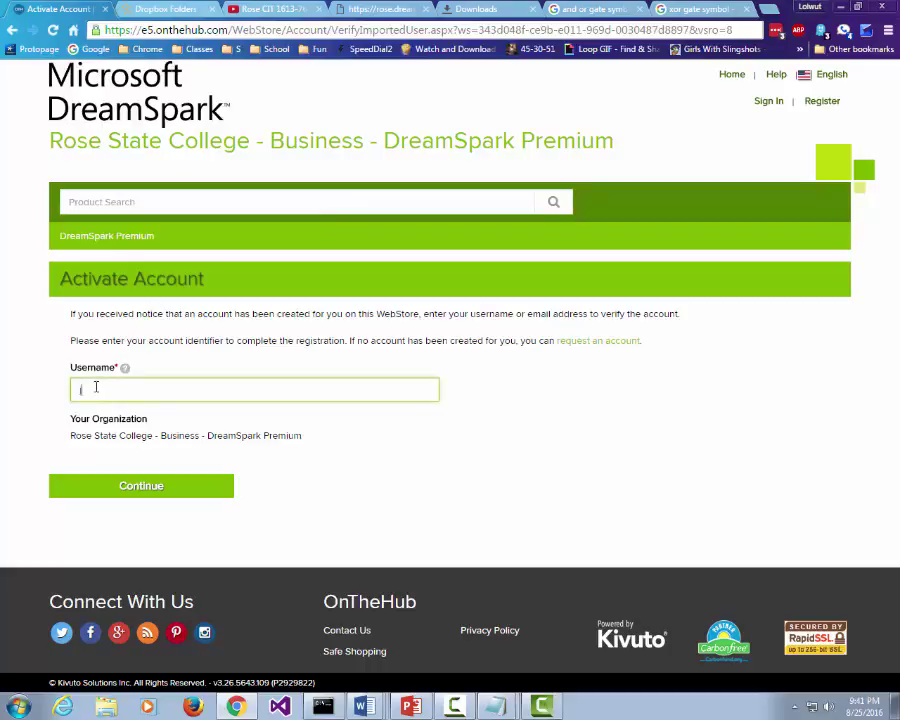
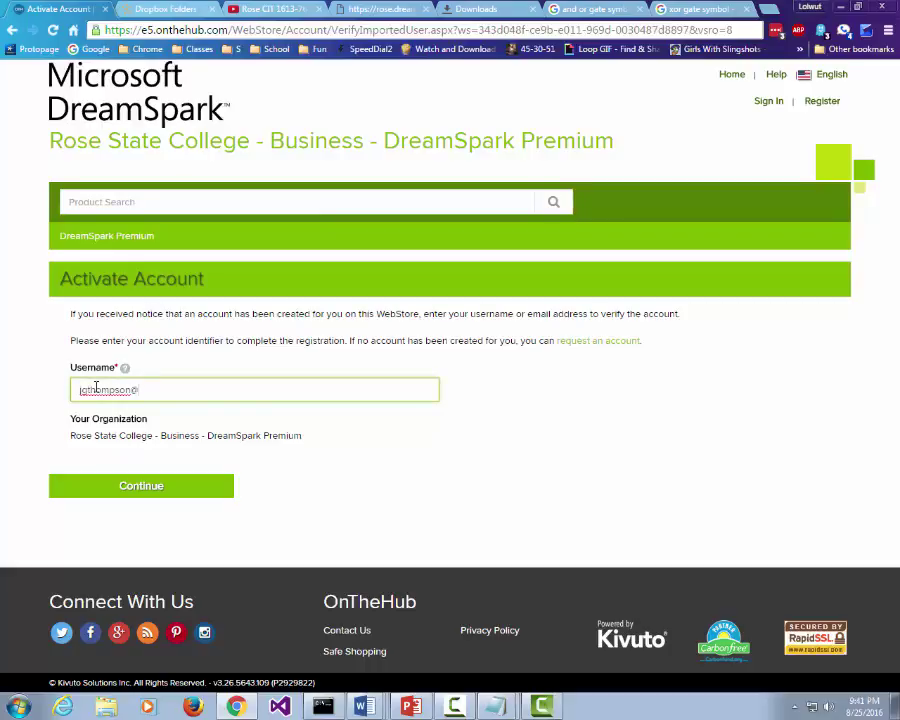
{"action": "left_click", "coordinate": [142, 487]}
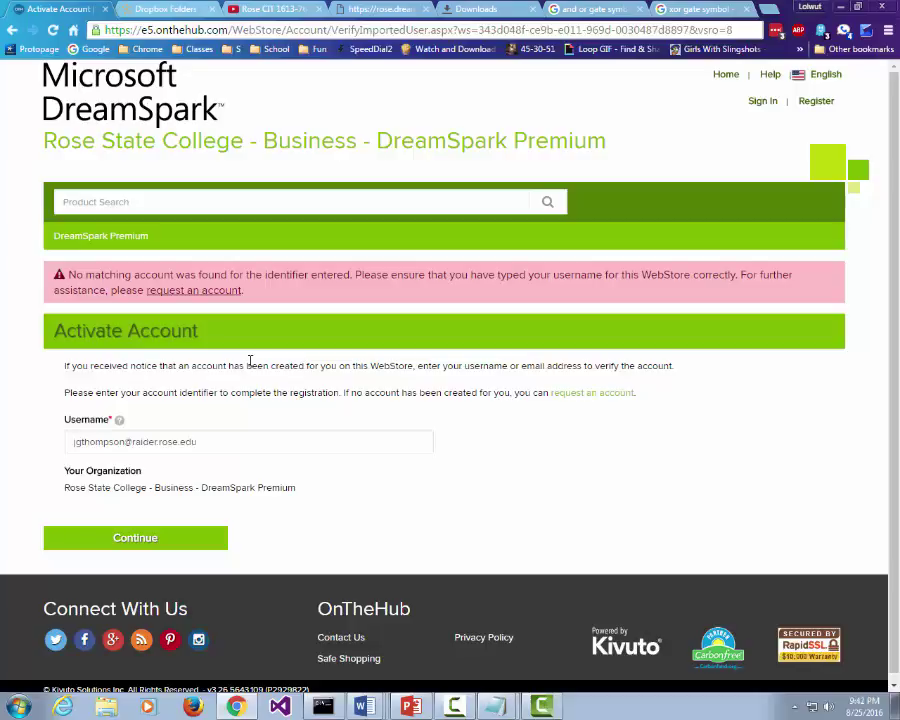
Step: Open the request-an-account form, then go to the store's Sign In page
{"action": "left_click", "coordinate": [204, 292]}
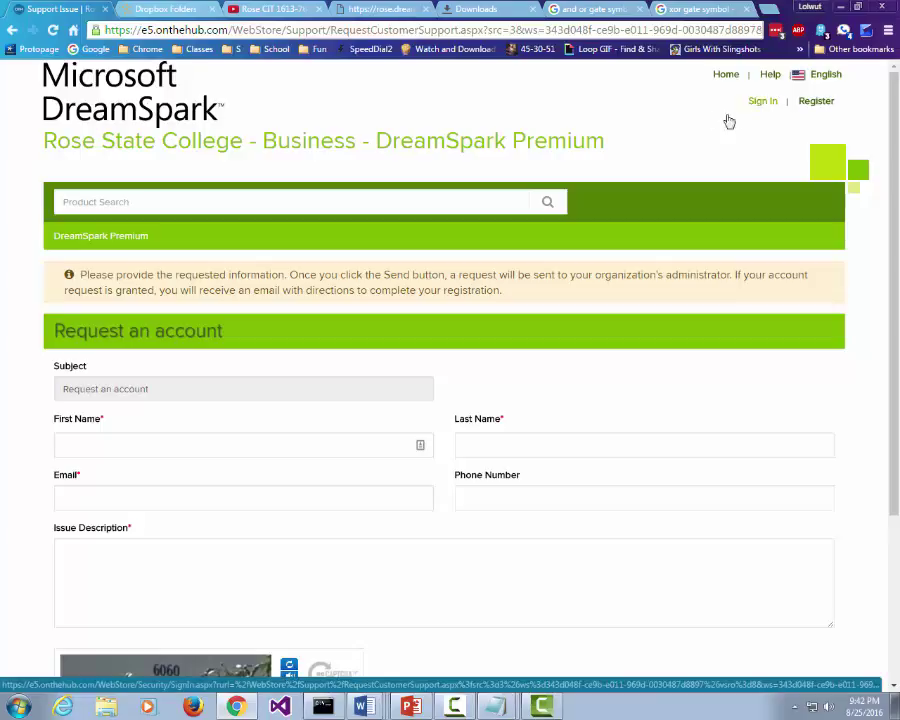
{"action": "left_click", "coordinate": [762, 110]}
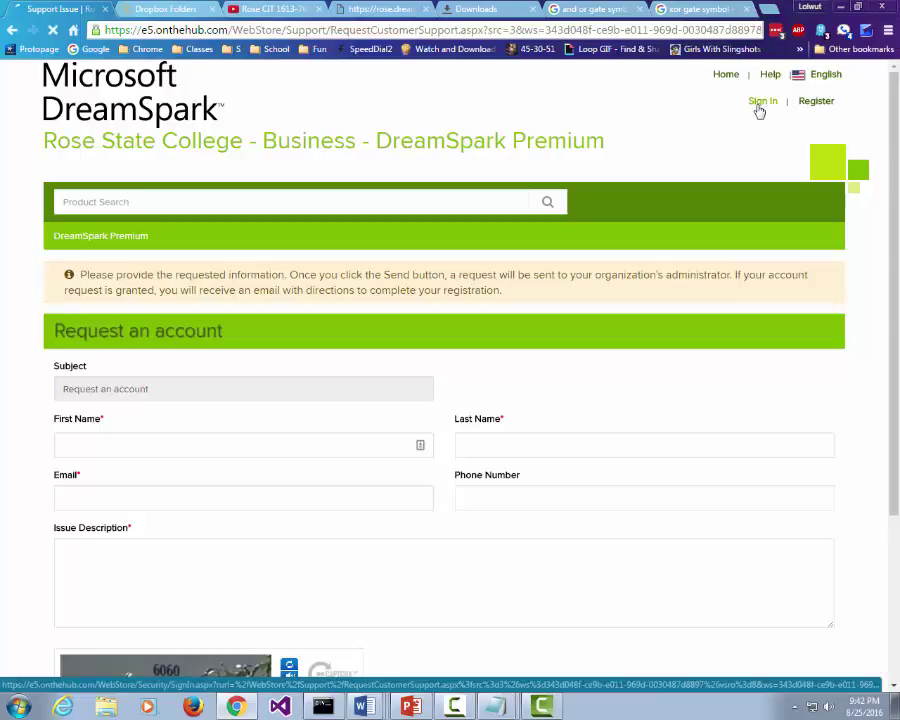